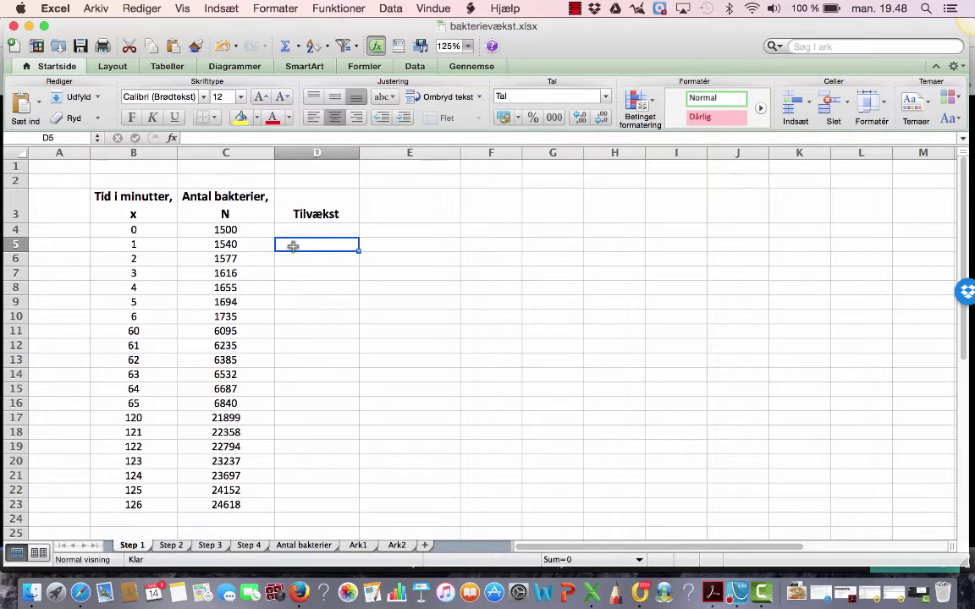
- Enter the formula =C5-C4 in cell D5 to calculate the first growth value
type("=")
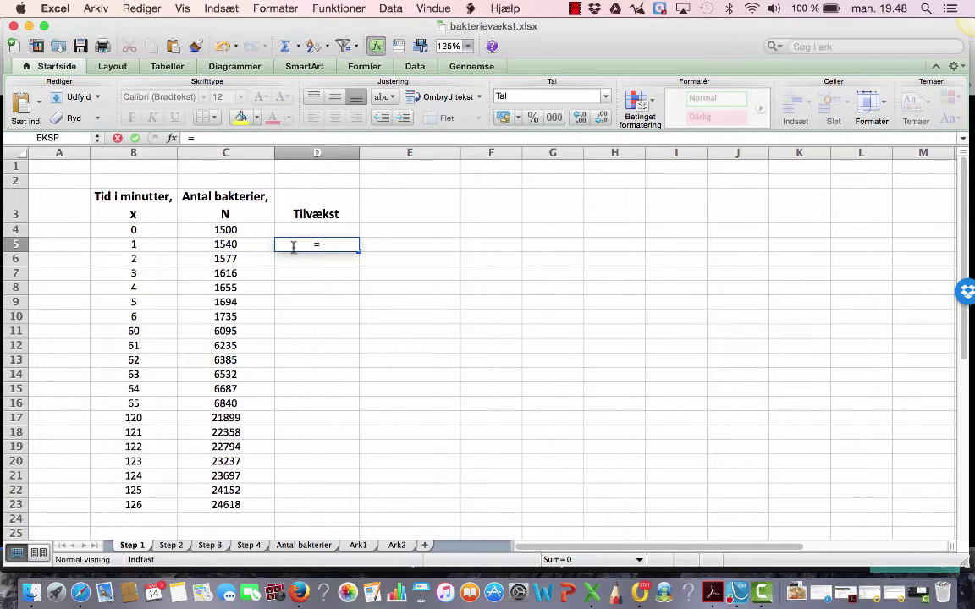
left_click(221, 245)
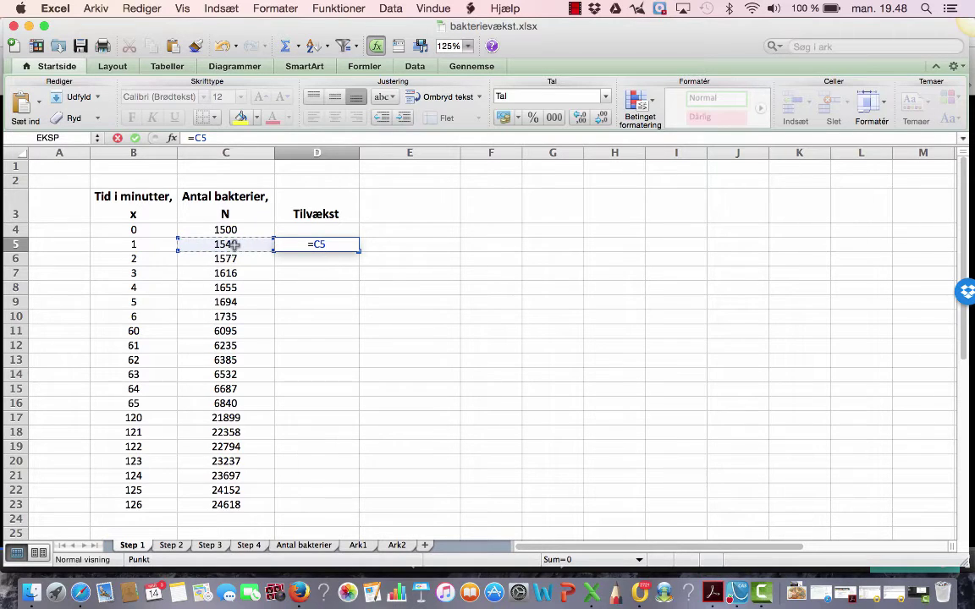
type("-")
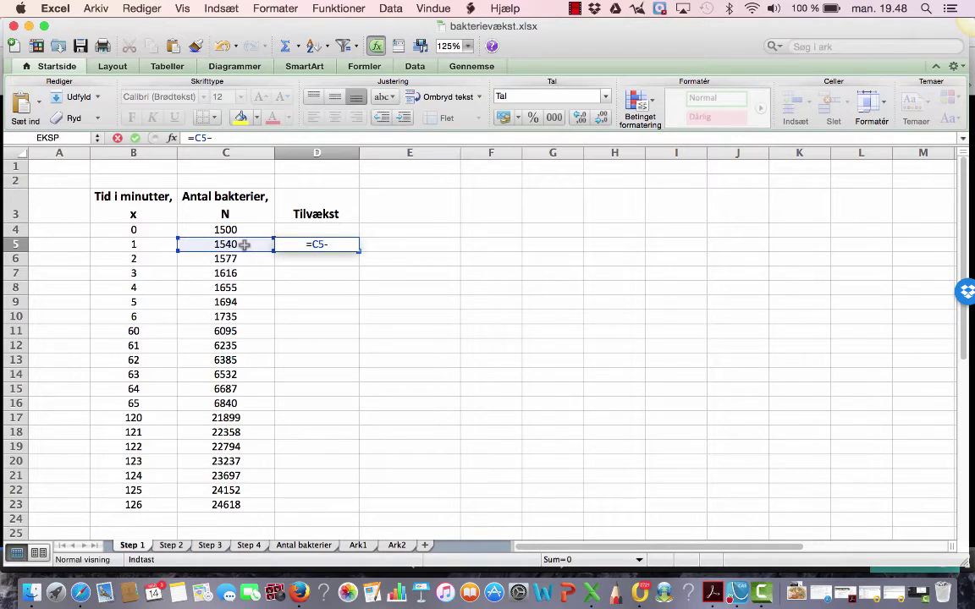
left_click(225, 229)
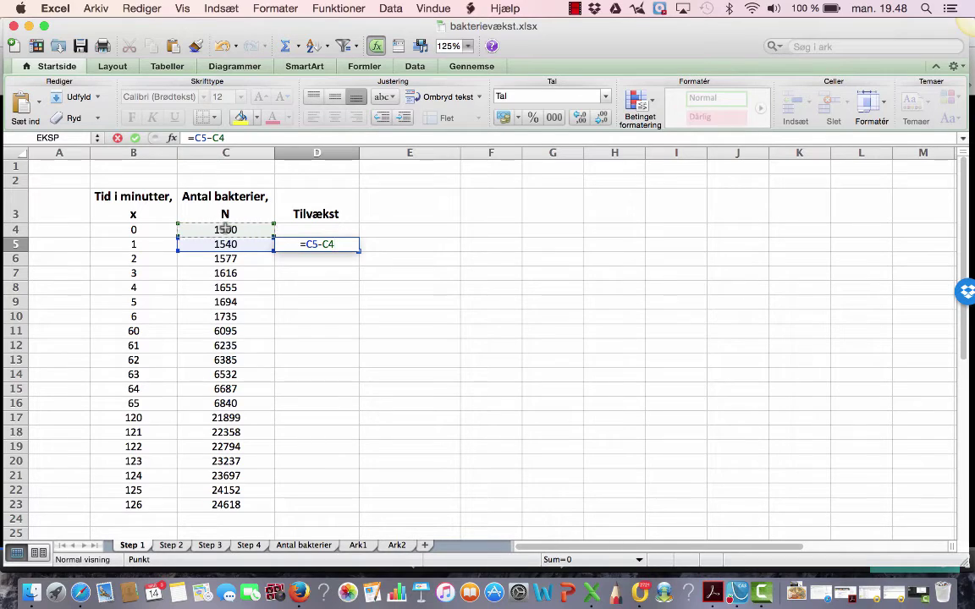
key("Return")
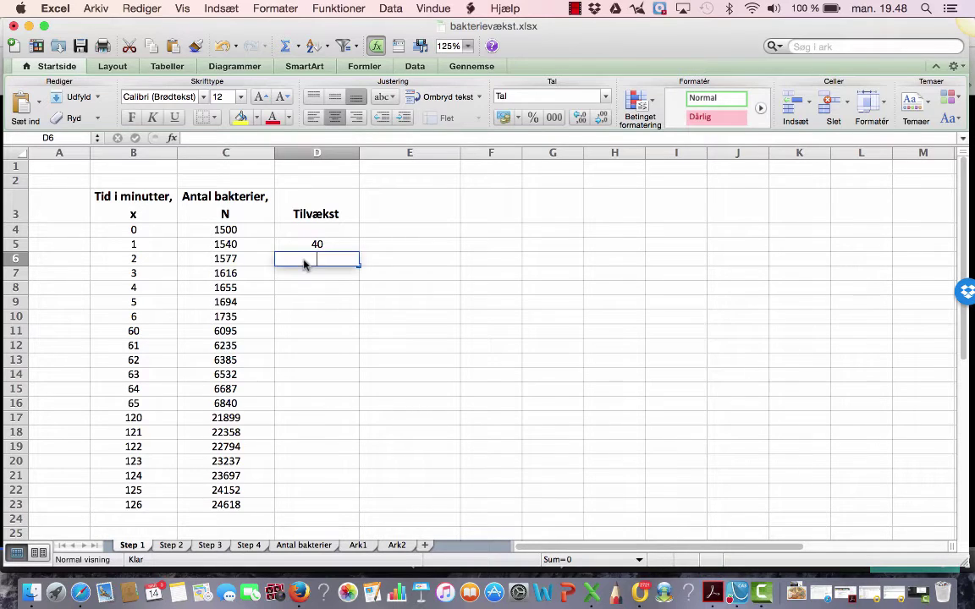
- Enter the formula =C6-C5 in cell D6 of the Tilvækst column
type("=")
left_click_drag(202, 245, 244, 260)
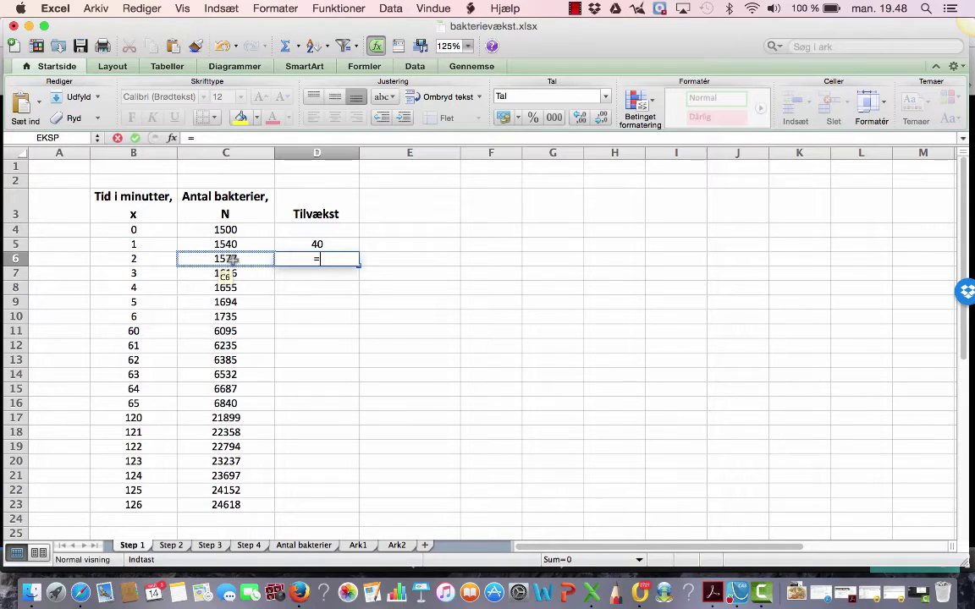
left_click(233, 259)
type("-")
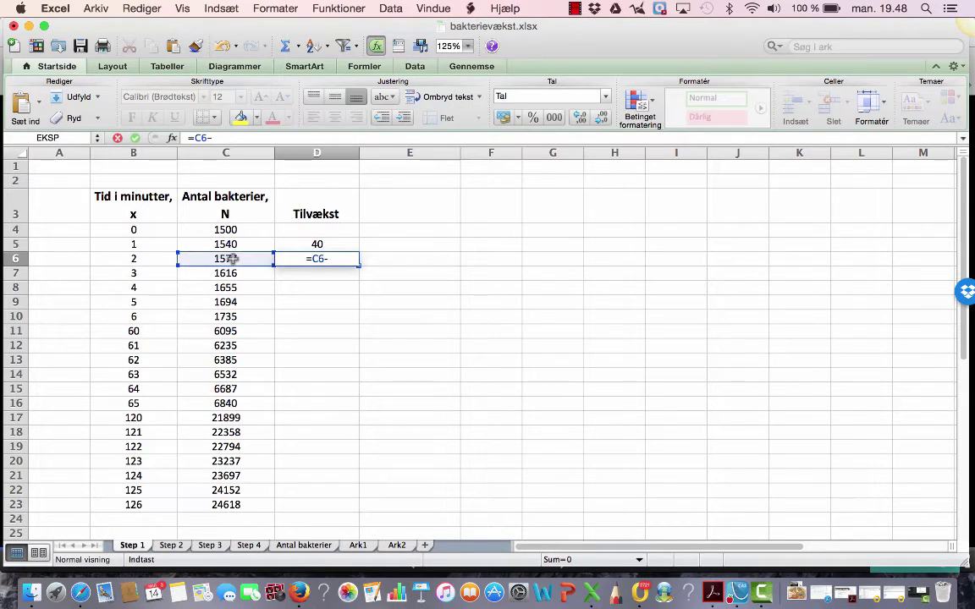
left_click(230, 245)
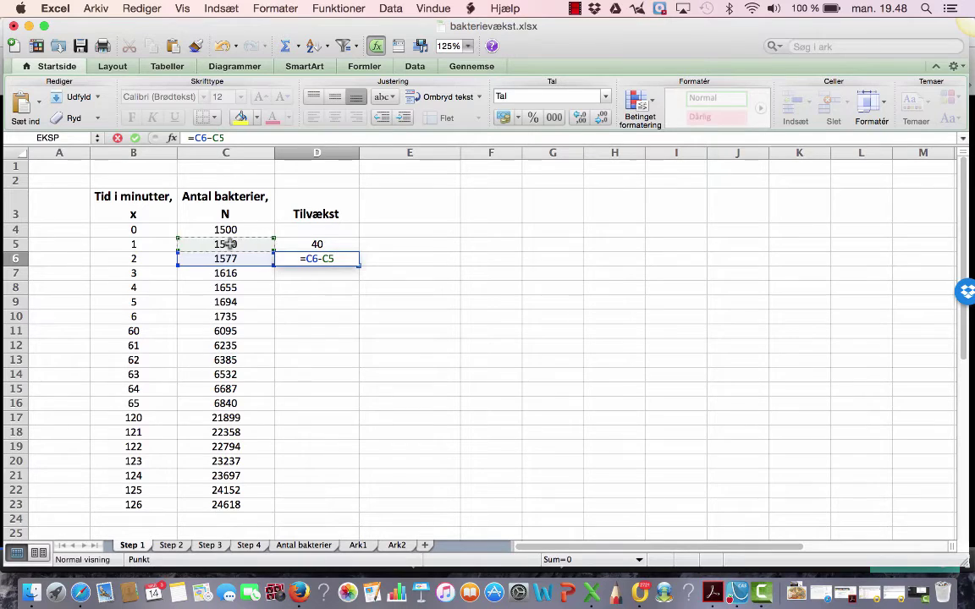
key("Return")
- Fill the growth formula in D6 down through D23
left_click(313, 259)
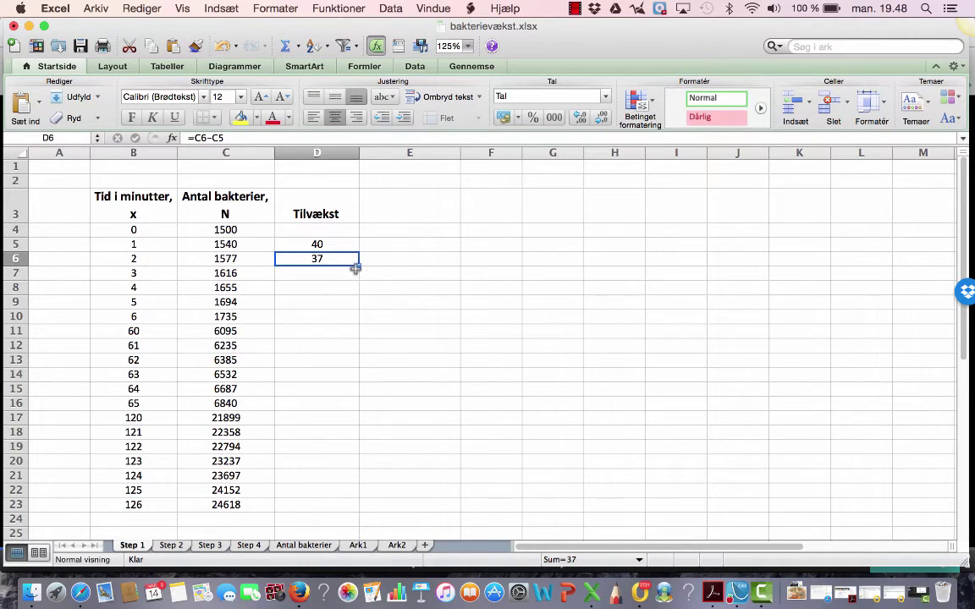
left_click_drag(359, 266, 362, 351)
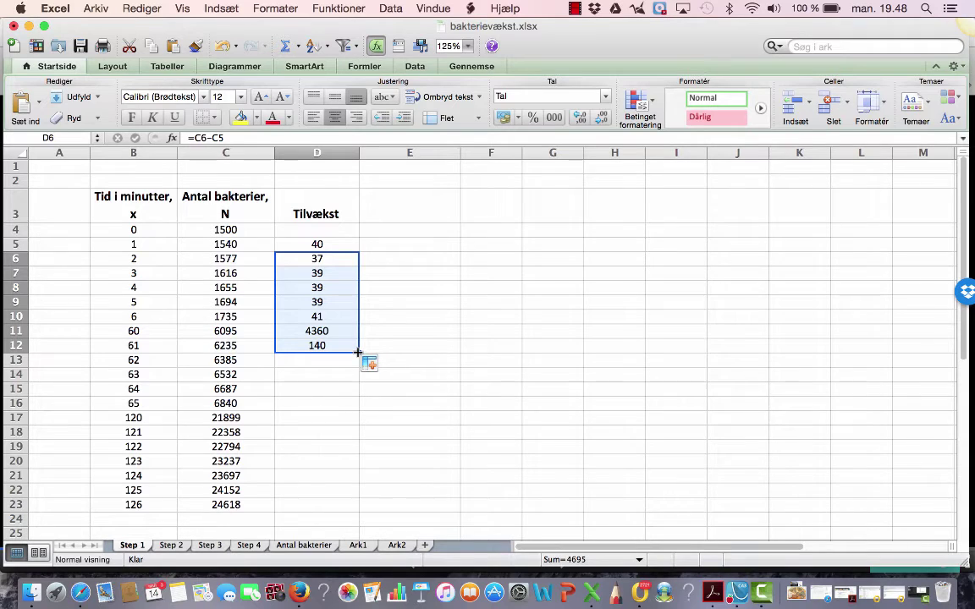
left_click_drag(358, 352, 360, 509)
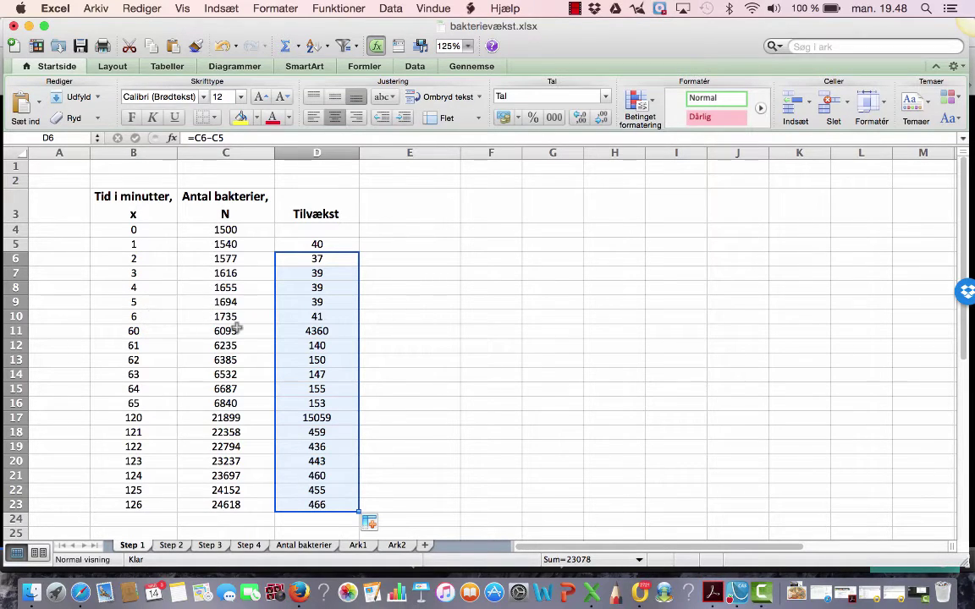
- Extend the column heading in D3 to read "Tilvækst pr minut"
left_click(336, 213)
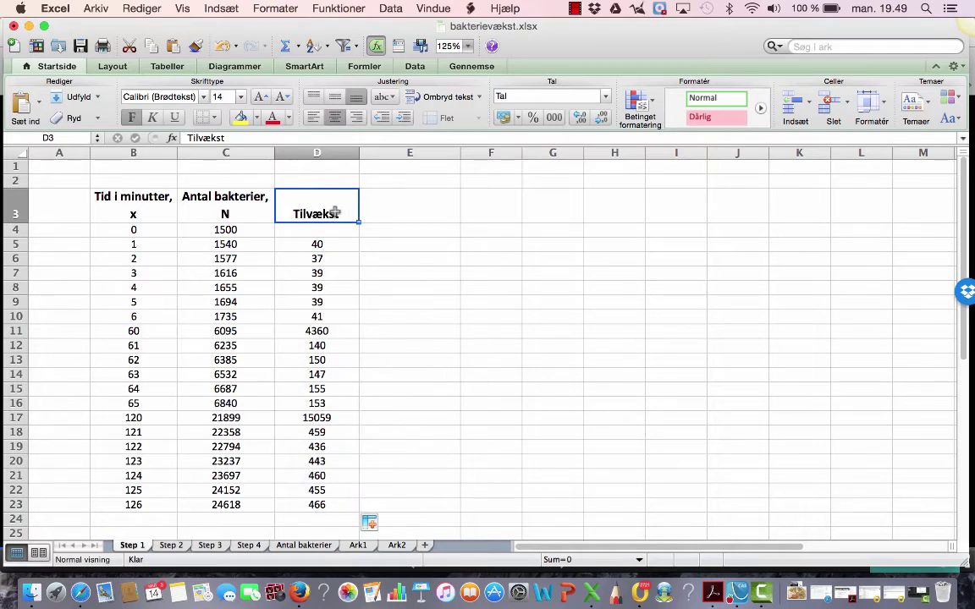
left_click(239, 138)
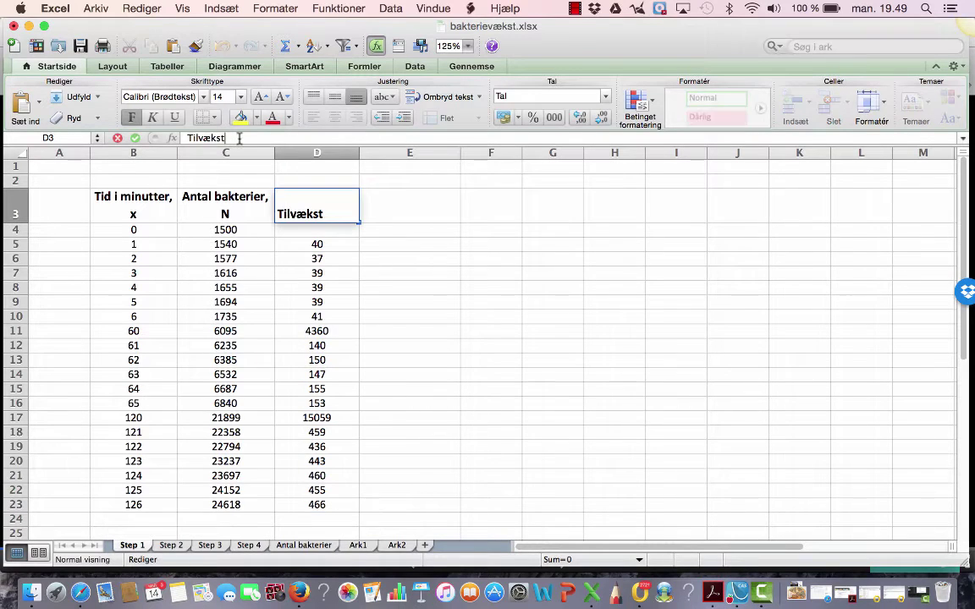
type("pr minut")
key("Return")
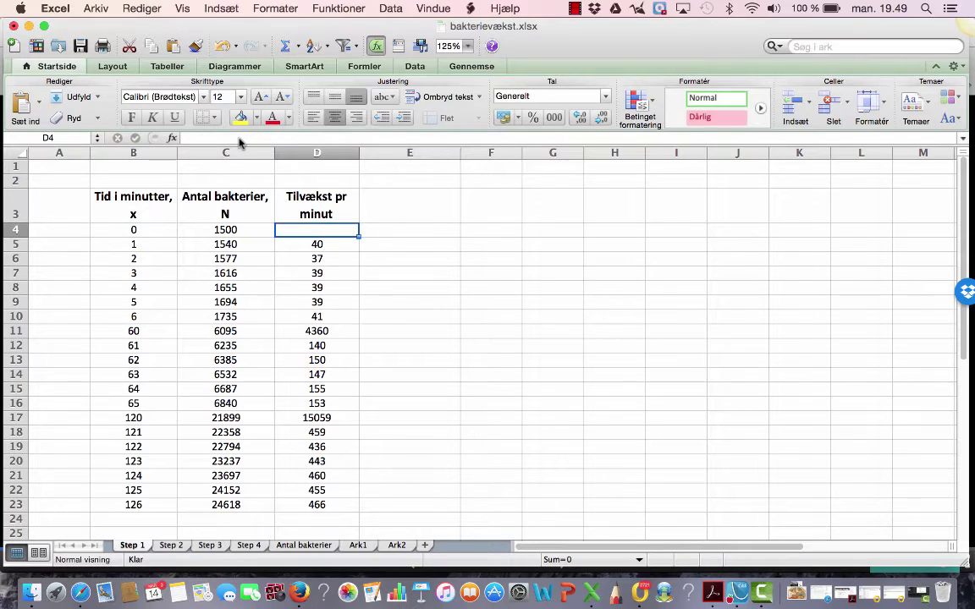
- Clear the growth values in D11 and D17, where the time jumps to 60 and 120 minutes
left_click(322, 331)
double_click(321, 331)
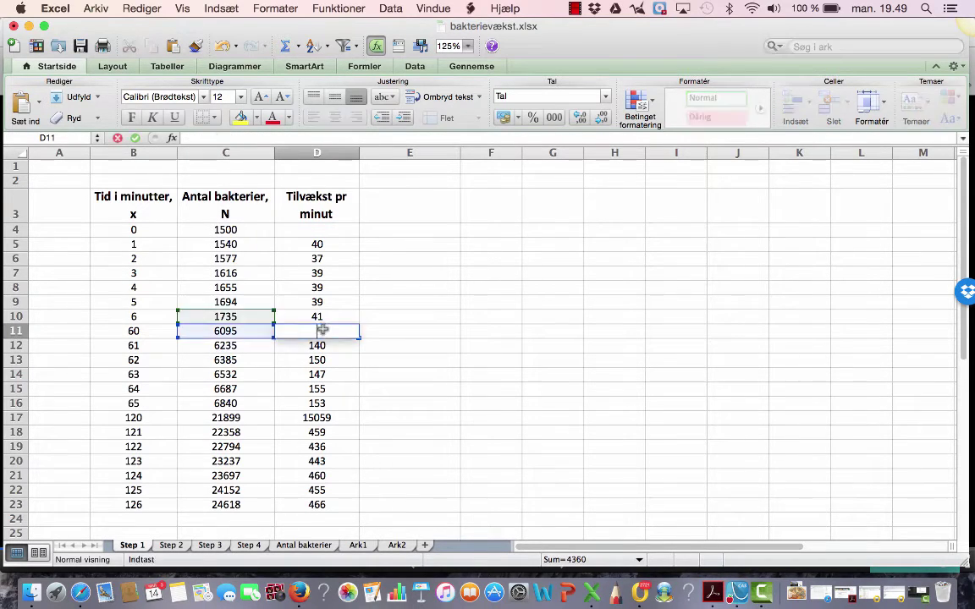
left_click(321, 418)
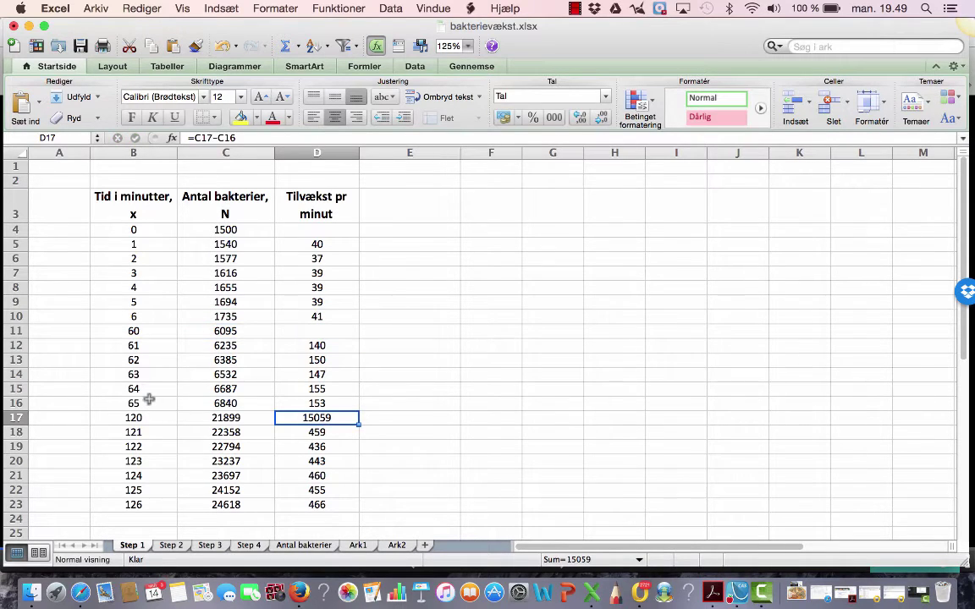
double_click(330, 421)
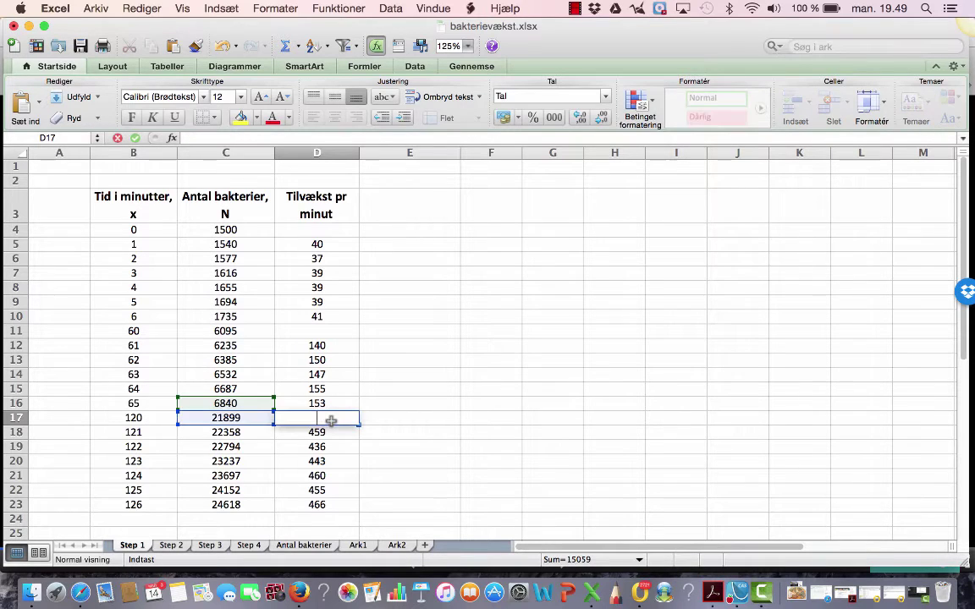
left_click(428, 421)
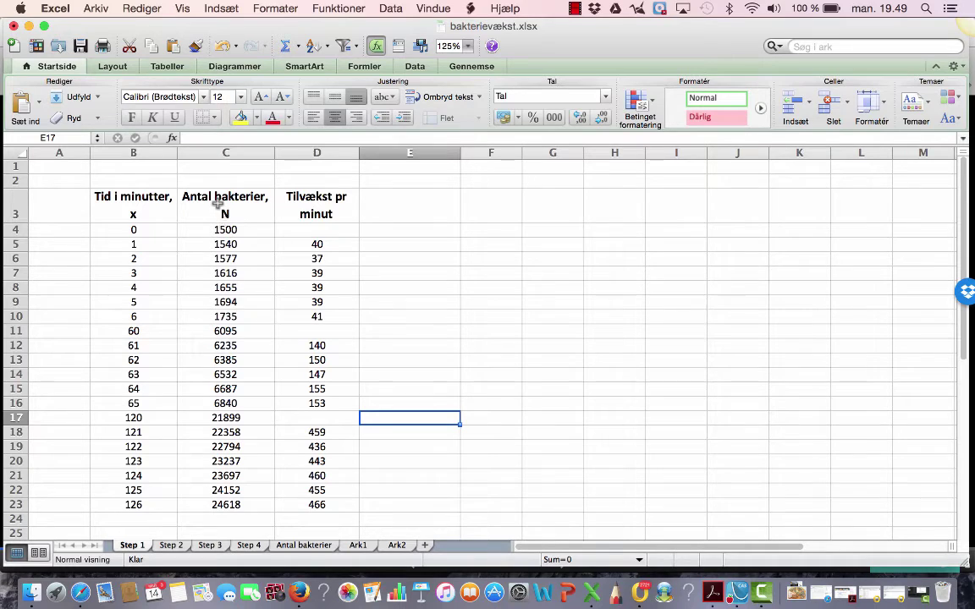
- Insert a markers-only scatter chart of C3:D23, place it beside the table and enlarge it to span rows 3 to 23
left_click_drag(216, 193, 330, 505)
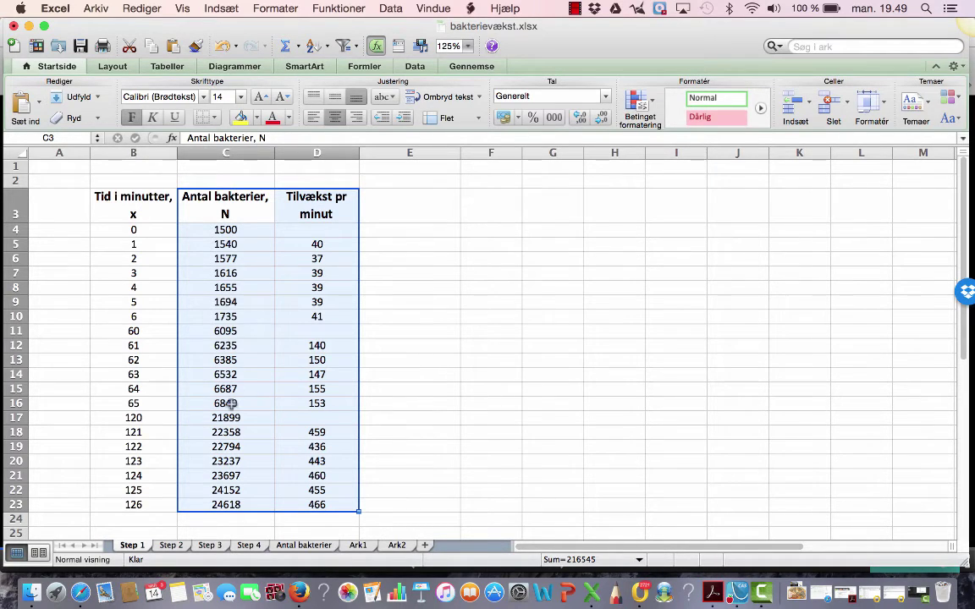
left_click(205, 66)
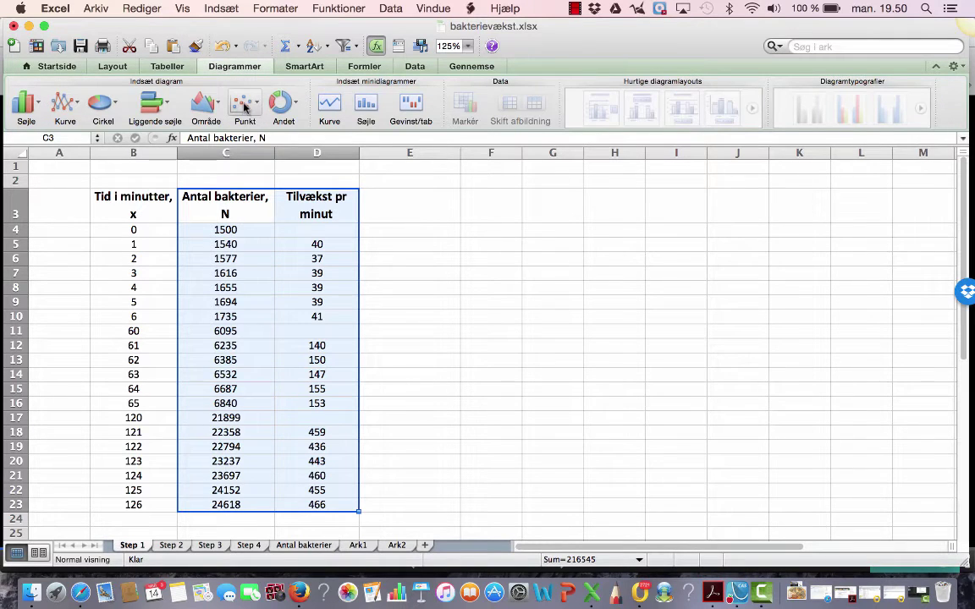
left_click(246, 103)
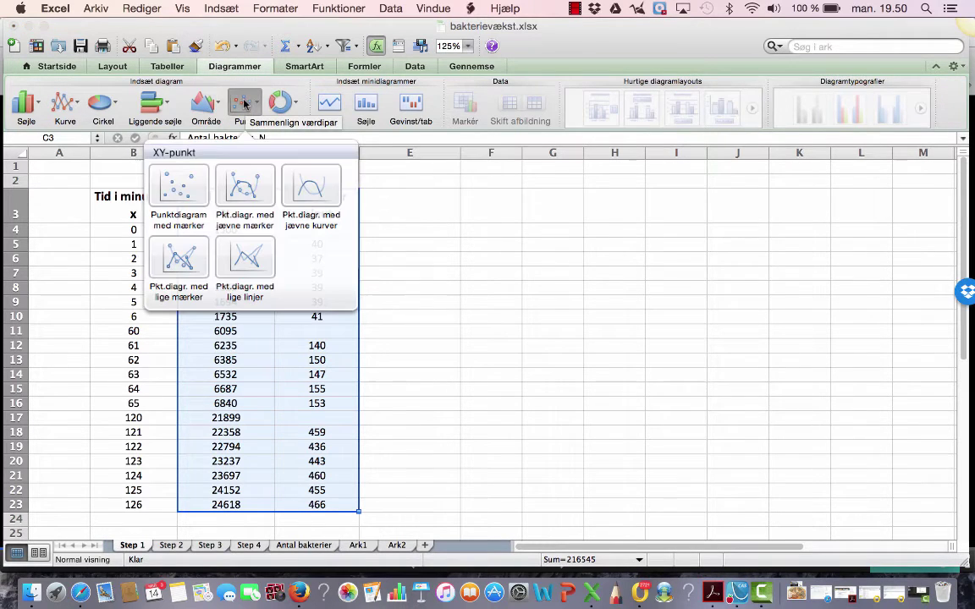
left_click(180, 188)
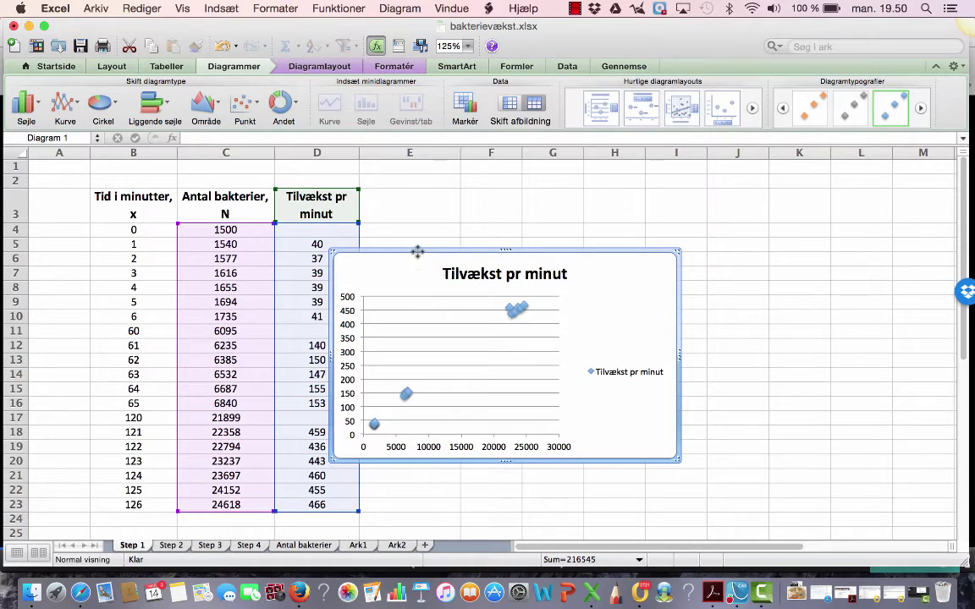
left_click_drag(418, 253, 449, 188)
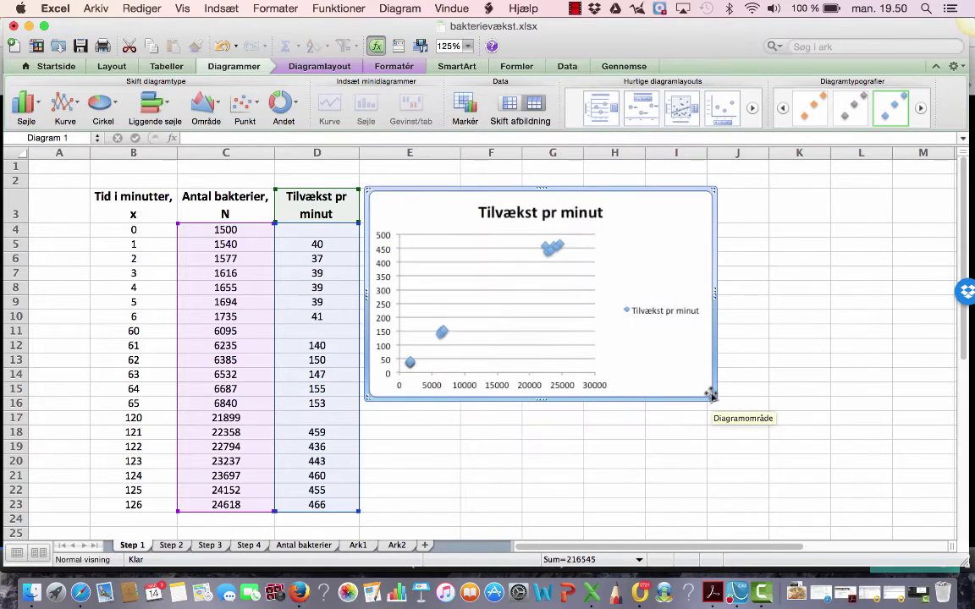
left_click_drag(707, 395, 839, 514)
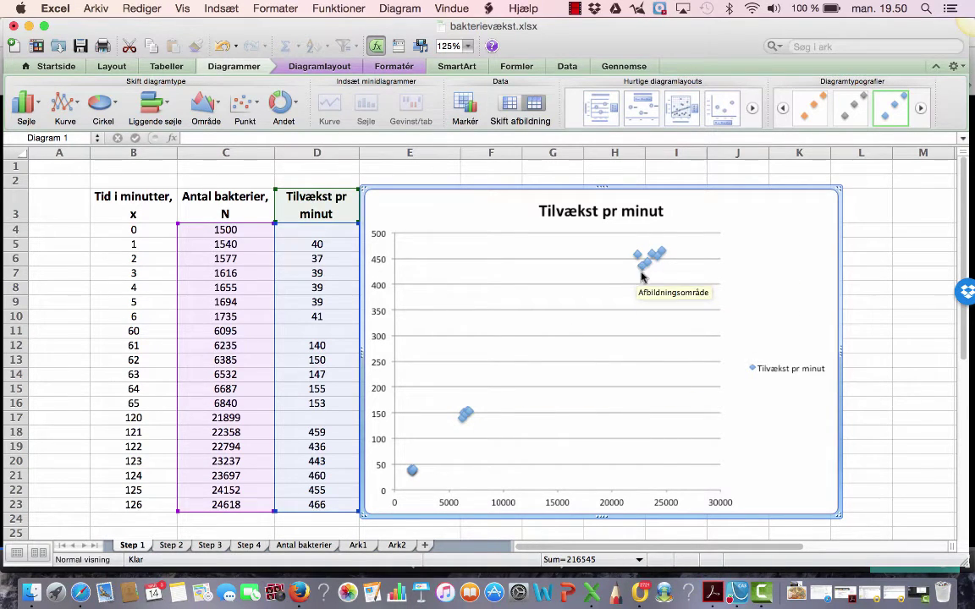
- Delete the horizontal gridlines and the legend from the scatter chart
left_click(559, 312)
right_click(556, 313)
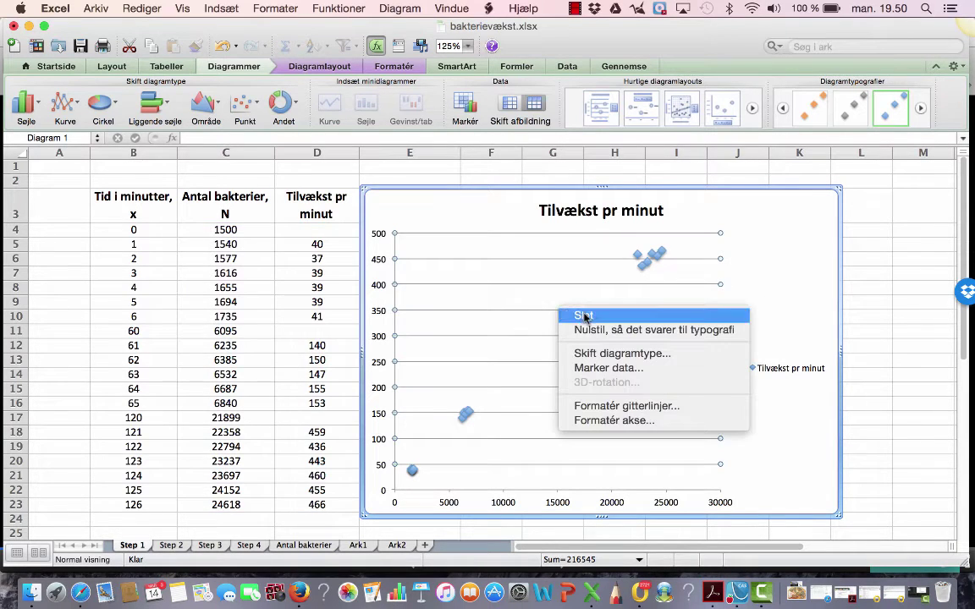
left_click(583, 315)
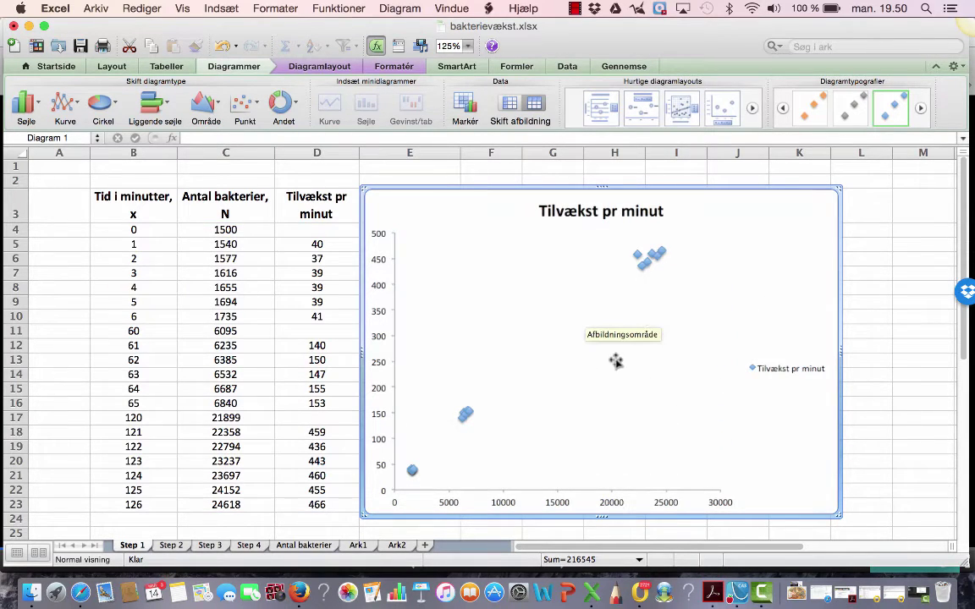
left_click(768, 371)
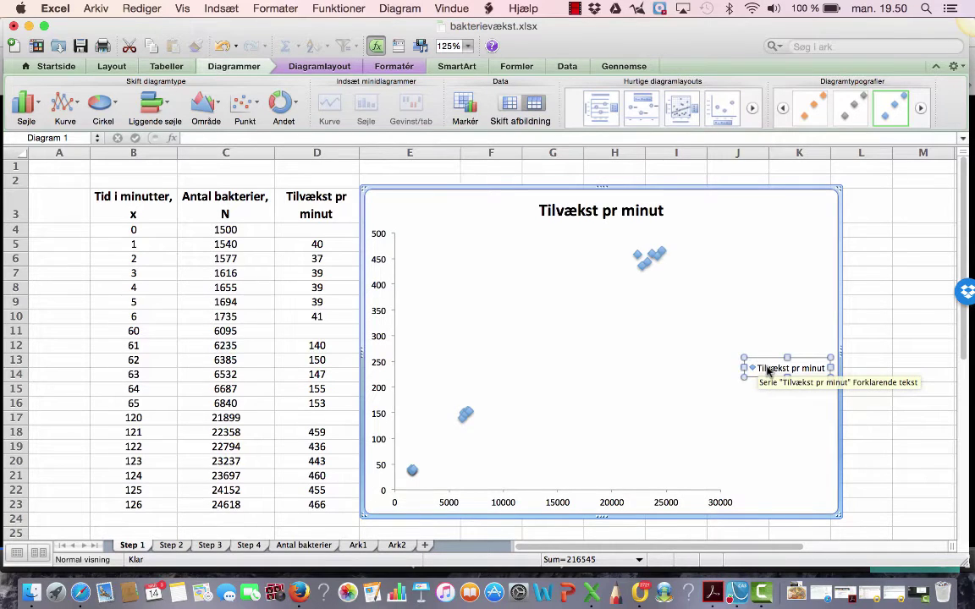
key("Delete")
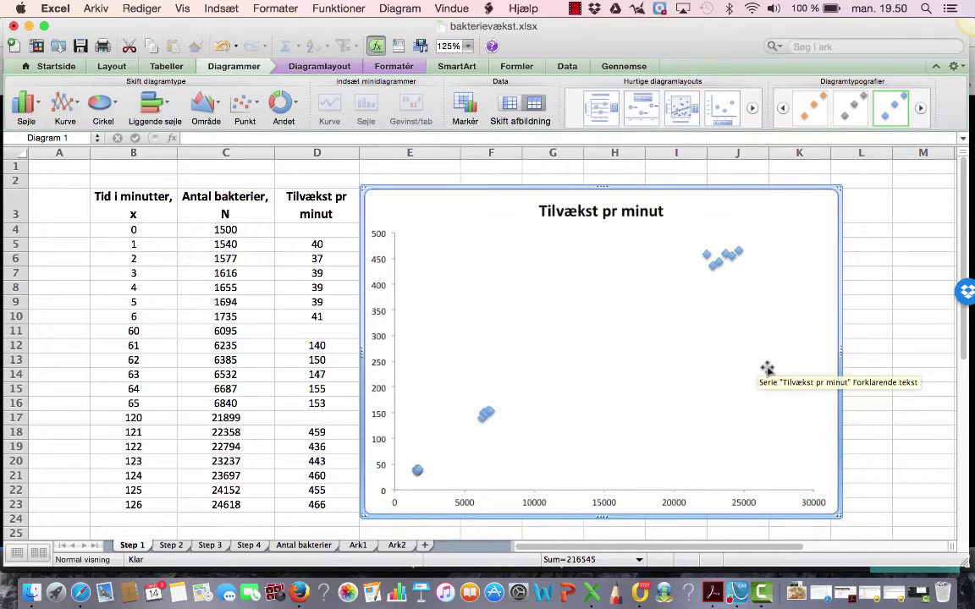
- Add a linear trendline with intercept 0, equation and R-squared value shown, and move its label to the empty area above the line
right_click(719, 265)
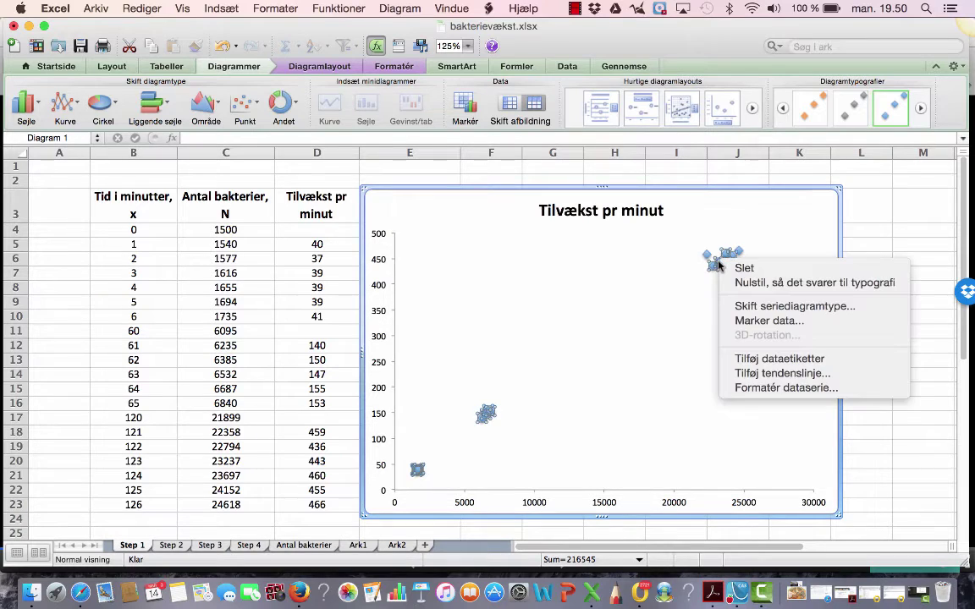
left_click(755, 377)
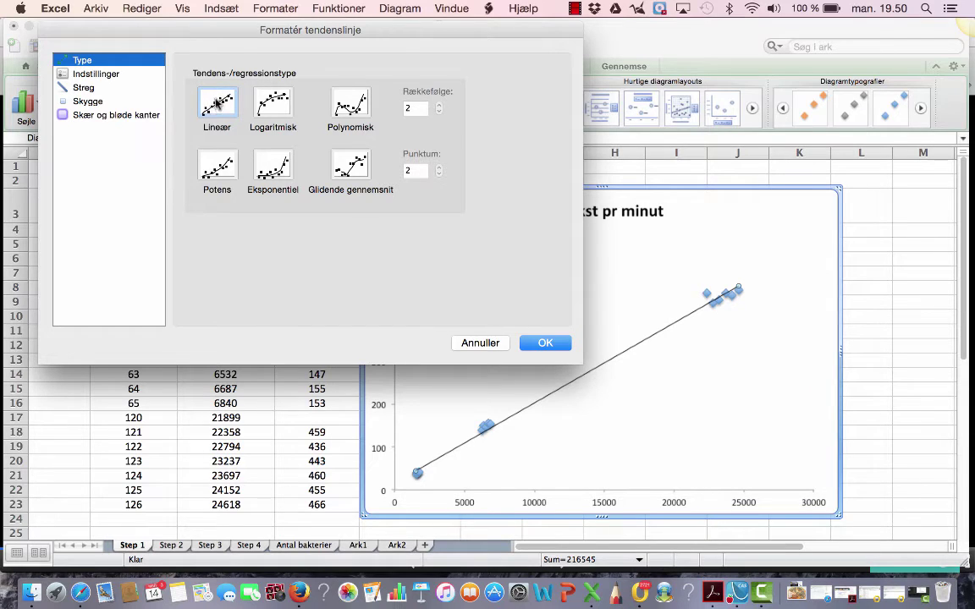
left_click(103, 78)
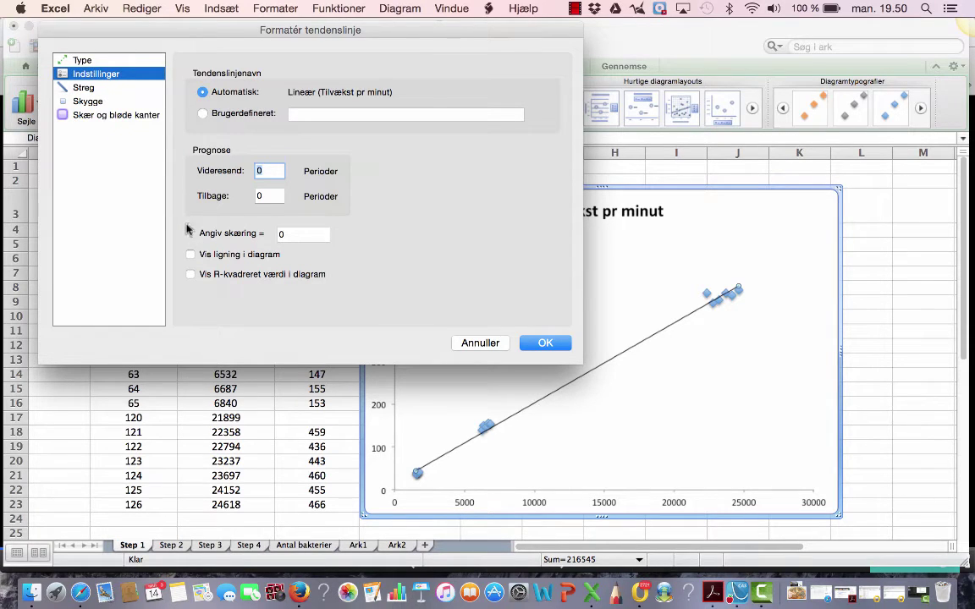
left_click_drag(144, 34, 165, 44)
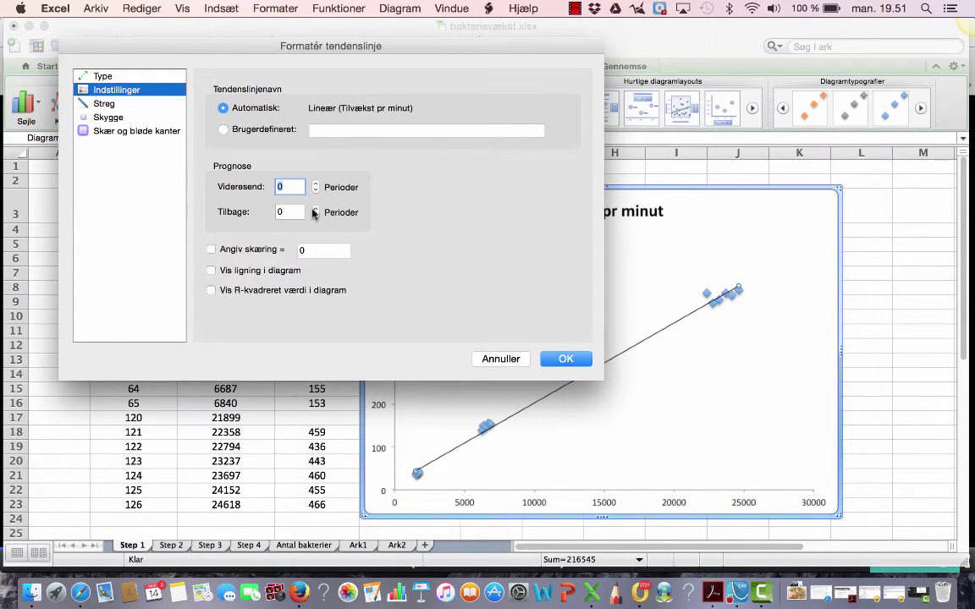
left_click(211, 250)
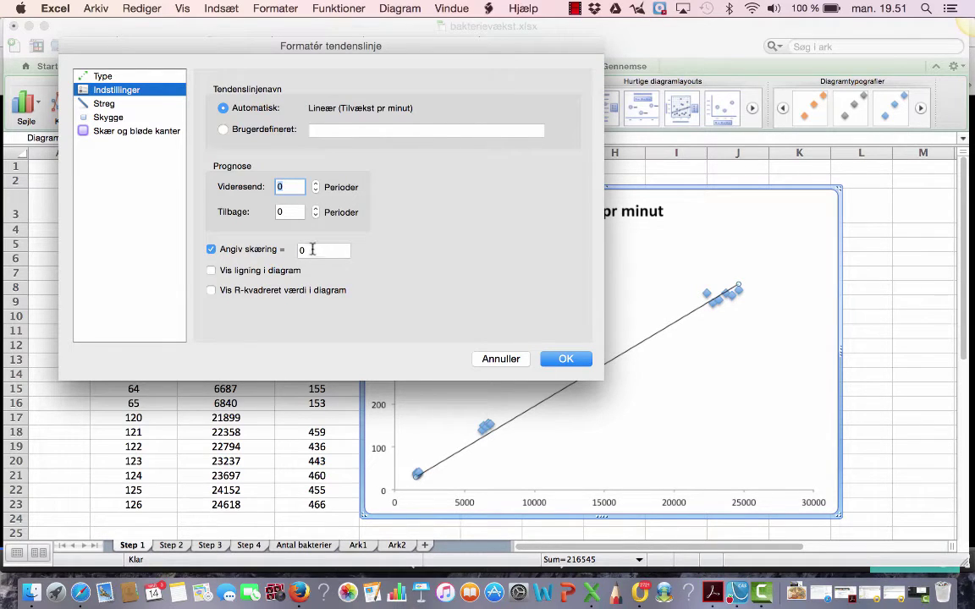
left_click(210, 271)
left_click(211, 292)
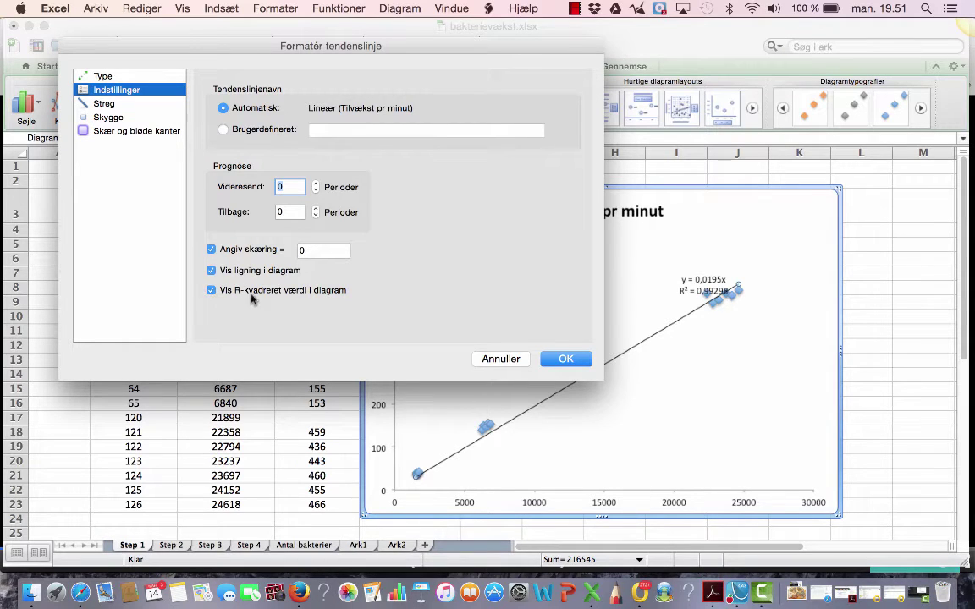
left_click(565, 360)
left_click_drag(686, 281, 506, 269)
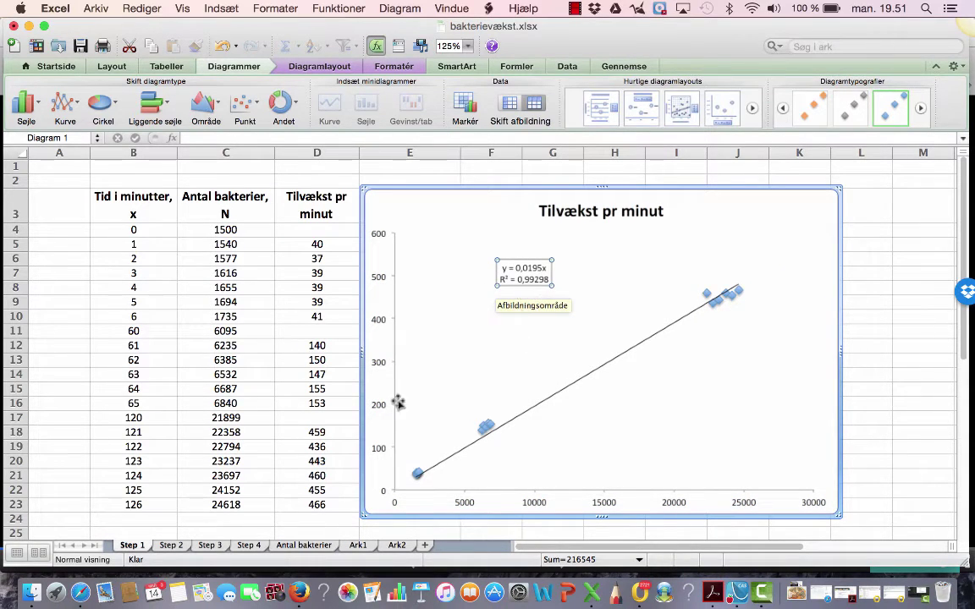
- Switch to the Step 2 worksheet
left_click(171, 546)
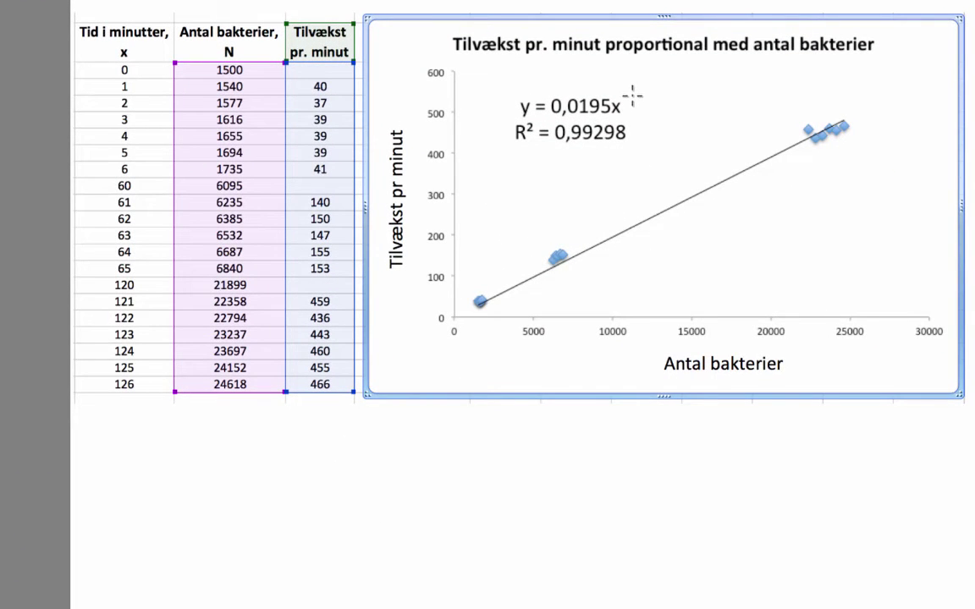
mouse_move(639, 98)
left_mouse_down()
mouse_move(514, 95)
mouse_move(513, 117)
left_mouse_up()
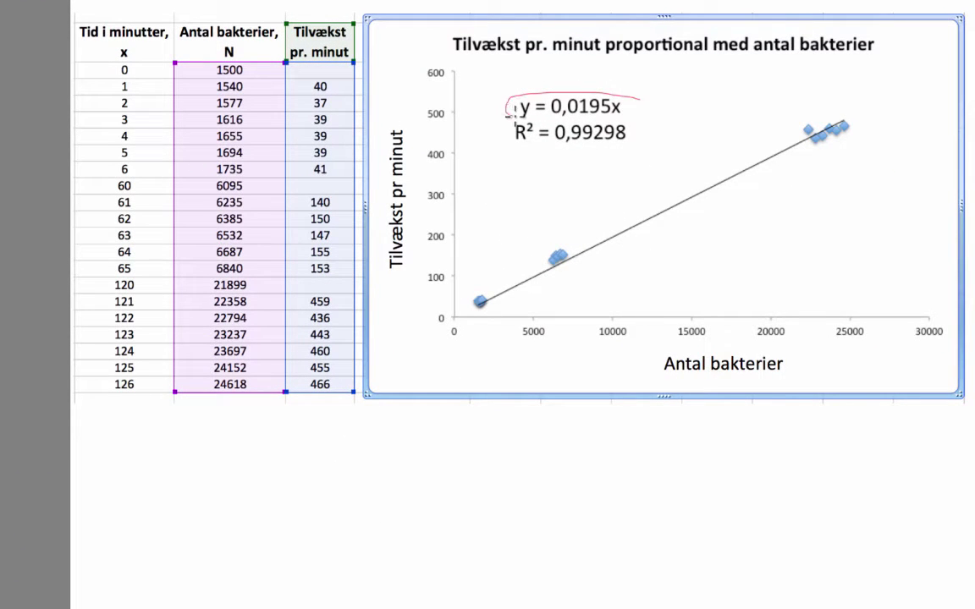
left_click_drag(607, 120, 640, 113)
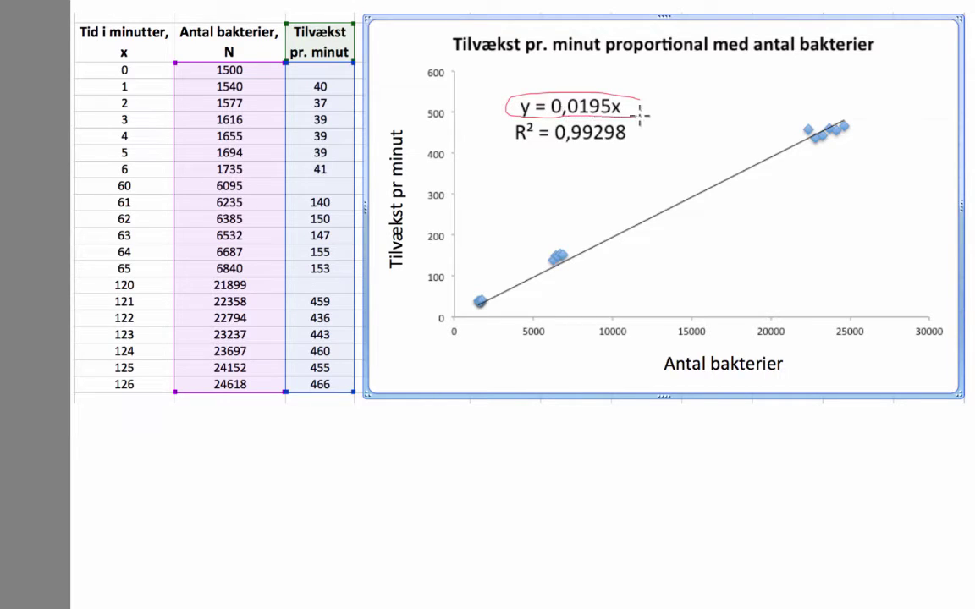
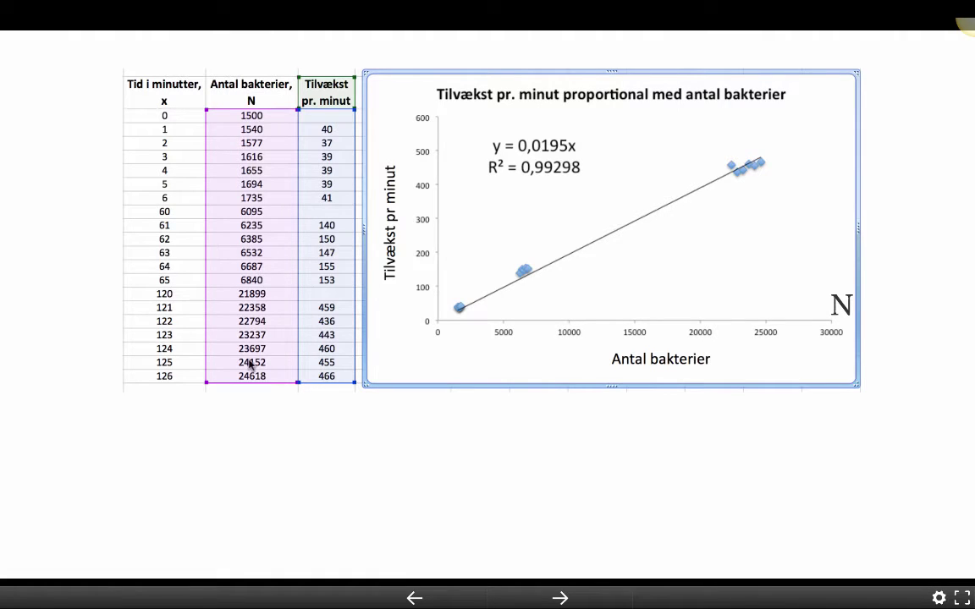
left_click(510, 483)
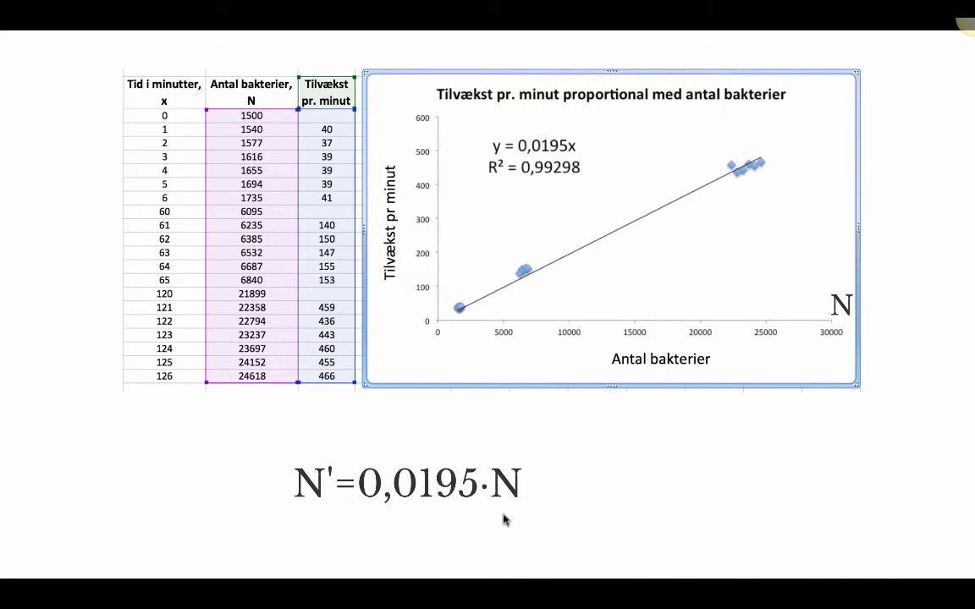
left_click(502, 513)
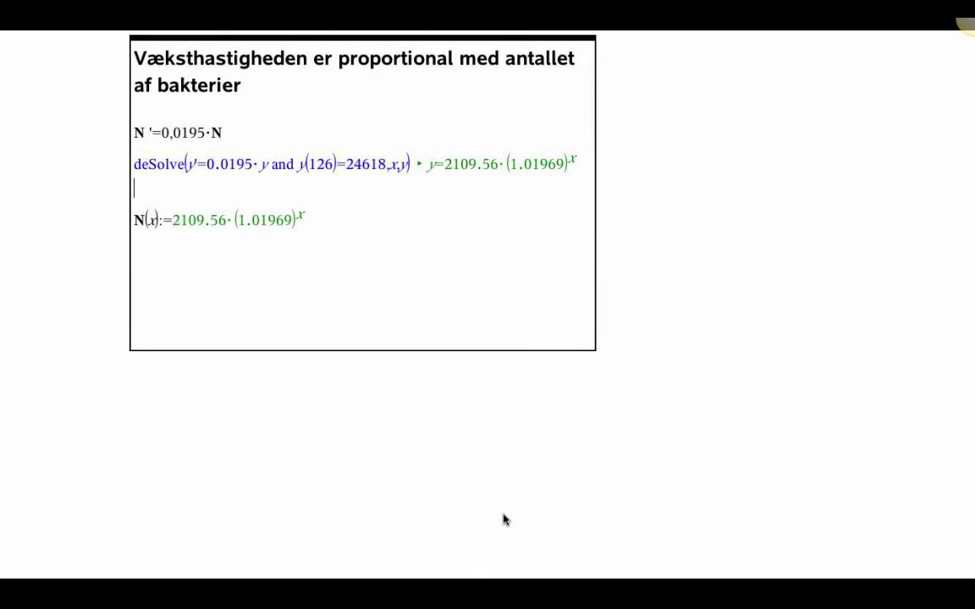
left_click(503, 514)
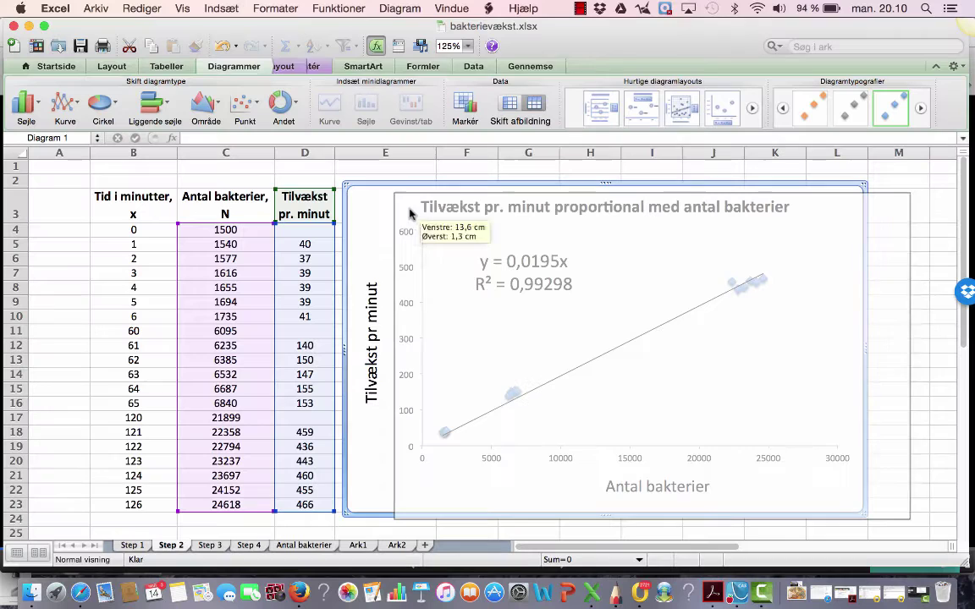
- Move the growth chart away from the table to free column E, and enter the header "Relative tilvækst pr minut" in E3
left_click_drag(417, 206, 714, 203)
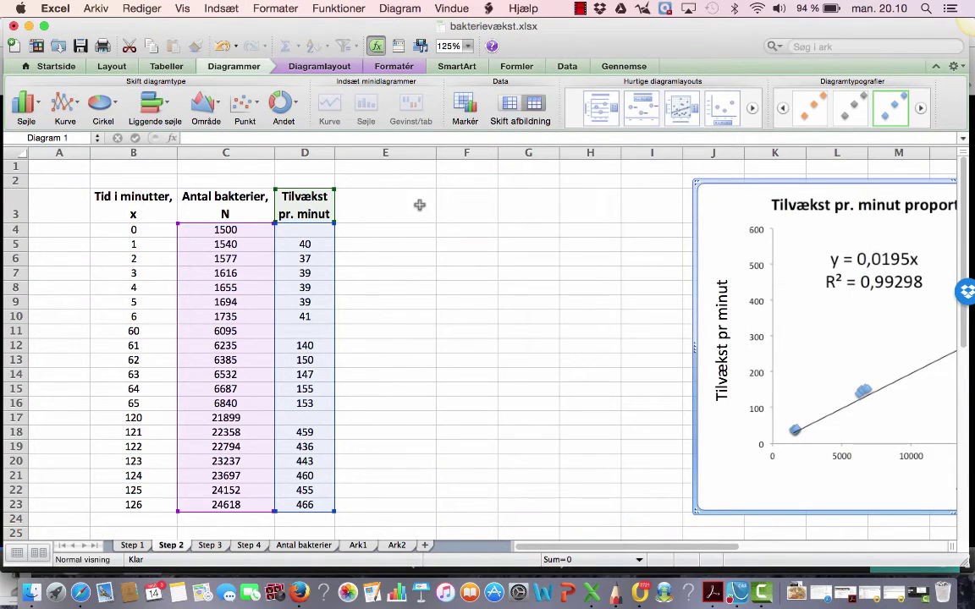
left_click(368, 203)
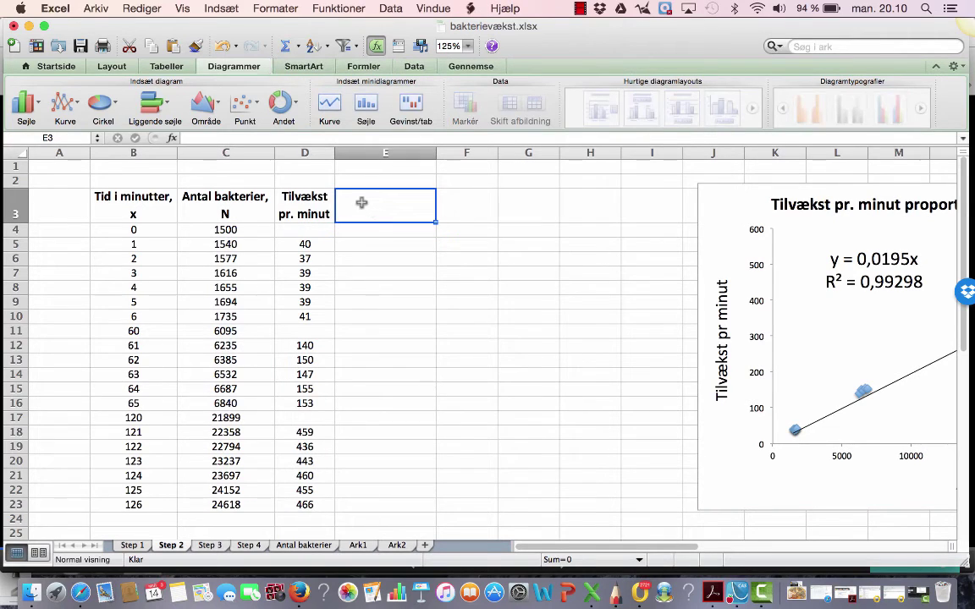
type("Relative tilvækst pr minut")
key("Return")
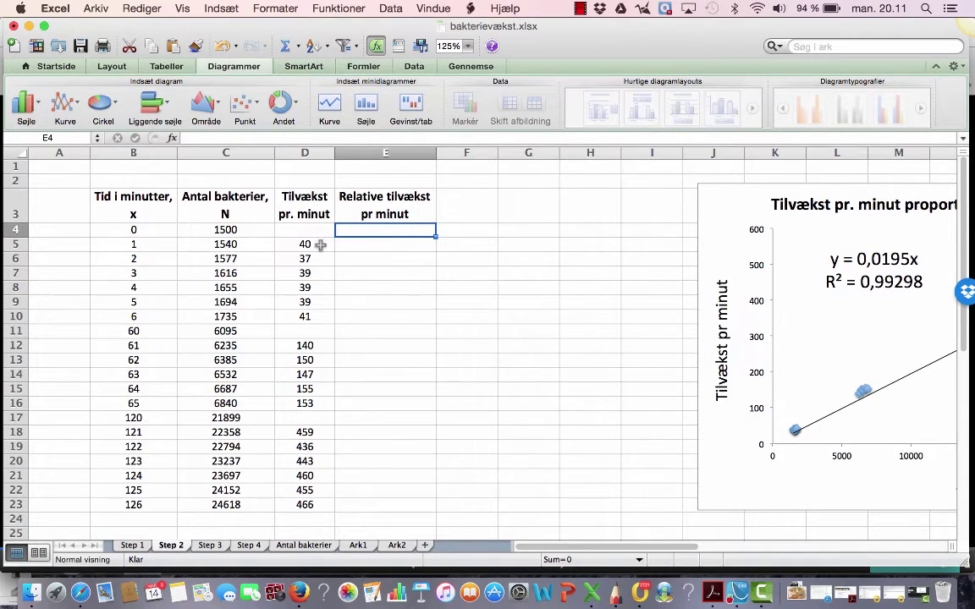
- Calculate the relative growth with =D5/C5 in E5 and fill the formula down to E23
left_click(374, 244)
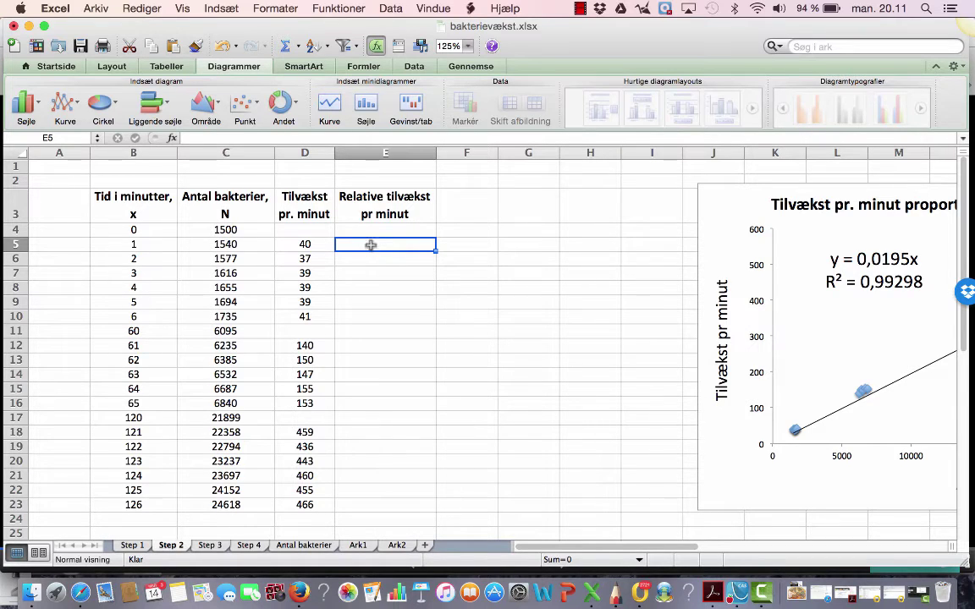
type("=")
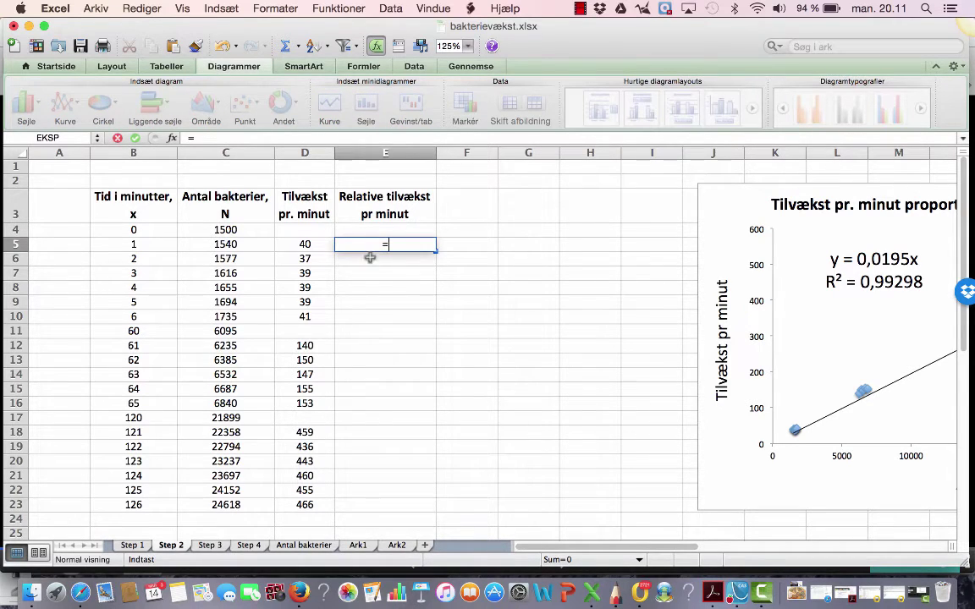
left_click(306, 243)
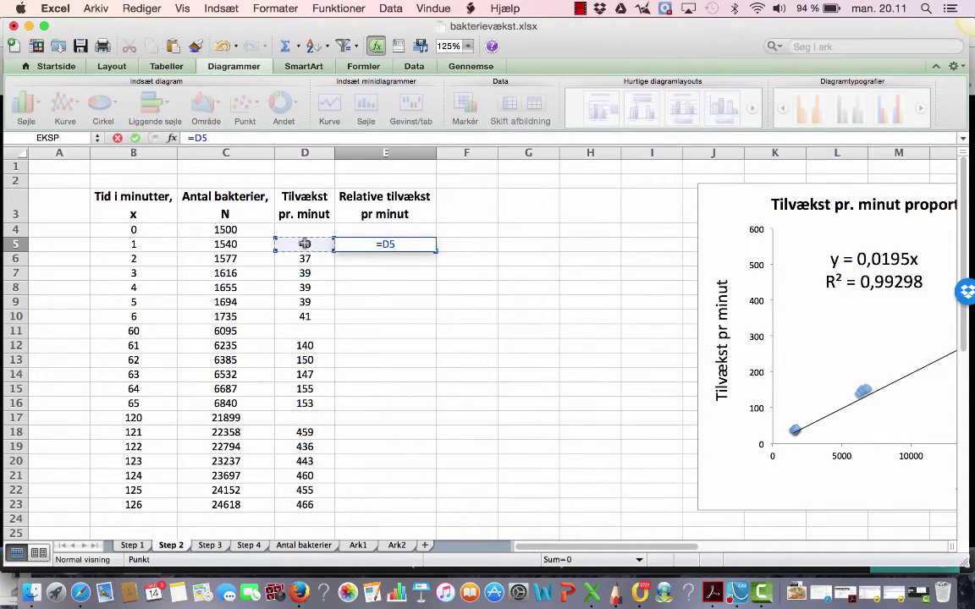
type("/")
left_click(225, 244)
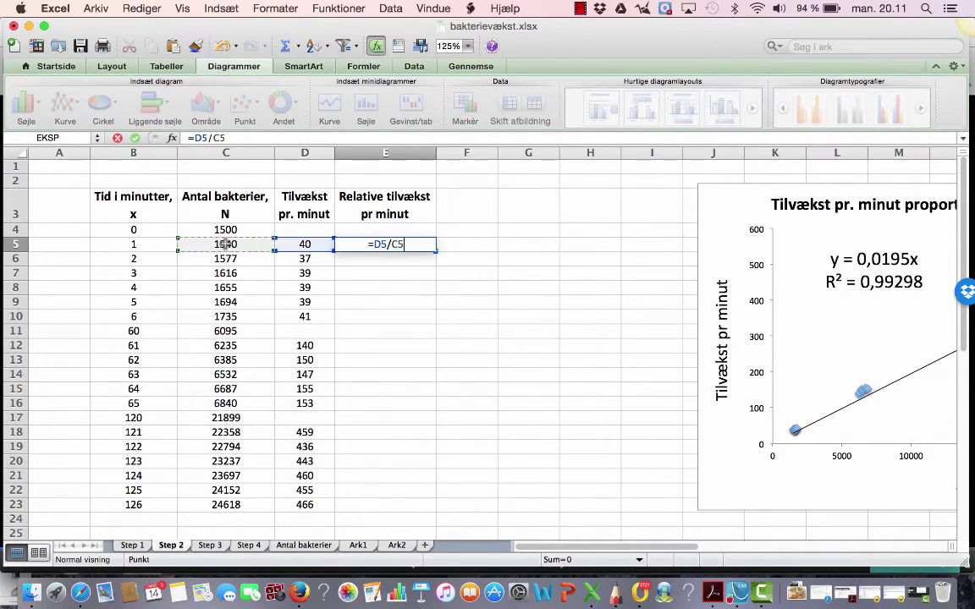
key("Return")
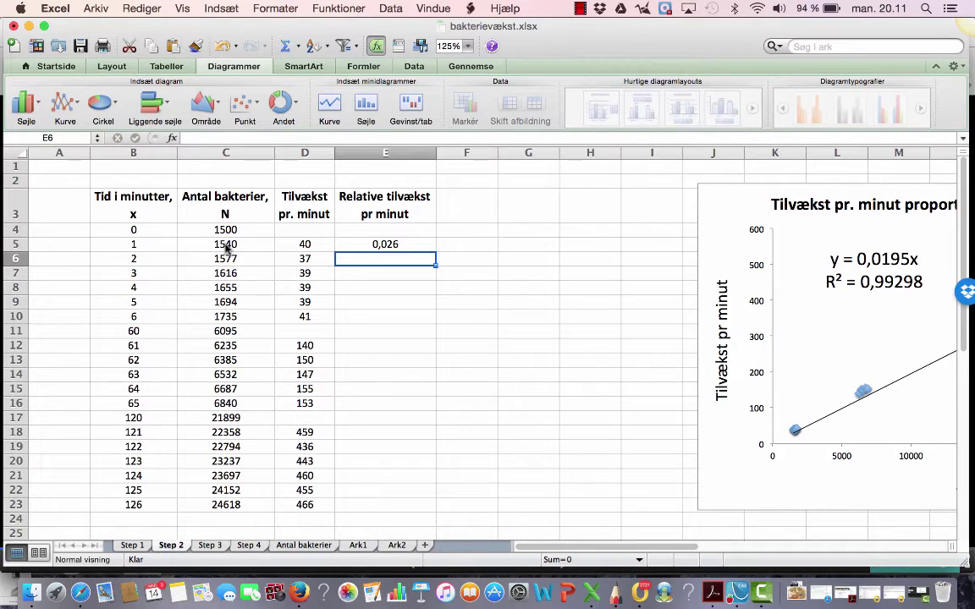
left_click(368, 245)
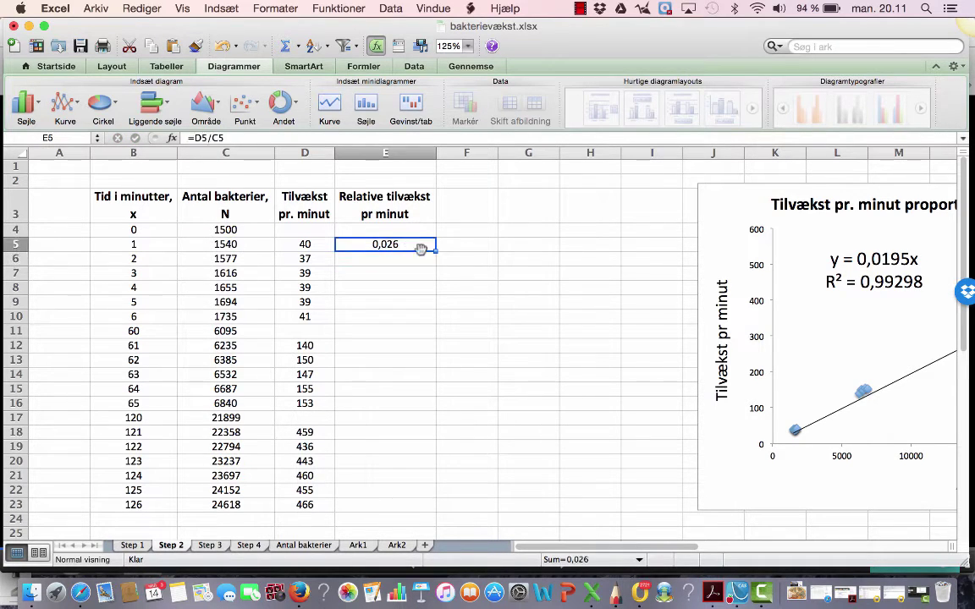
left_click_drag(435, 250, 429, 506)
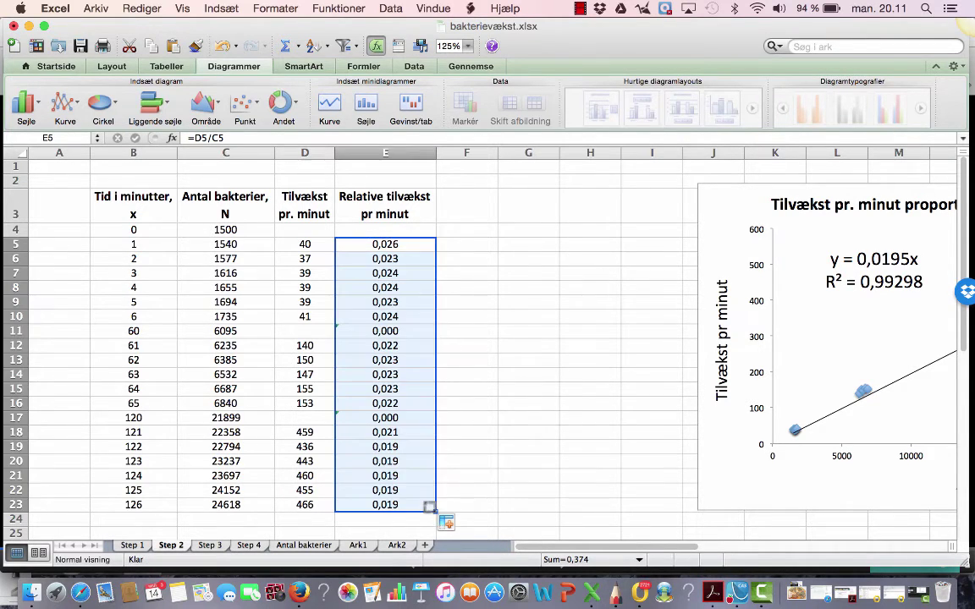
- Clear the relative growth values in E11 and E17, where the growth per minute is blank
left_click(375, 331)
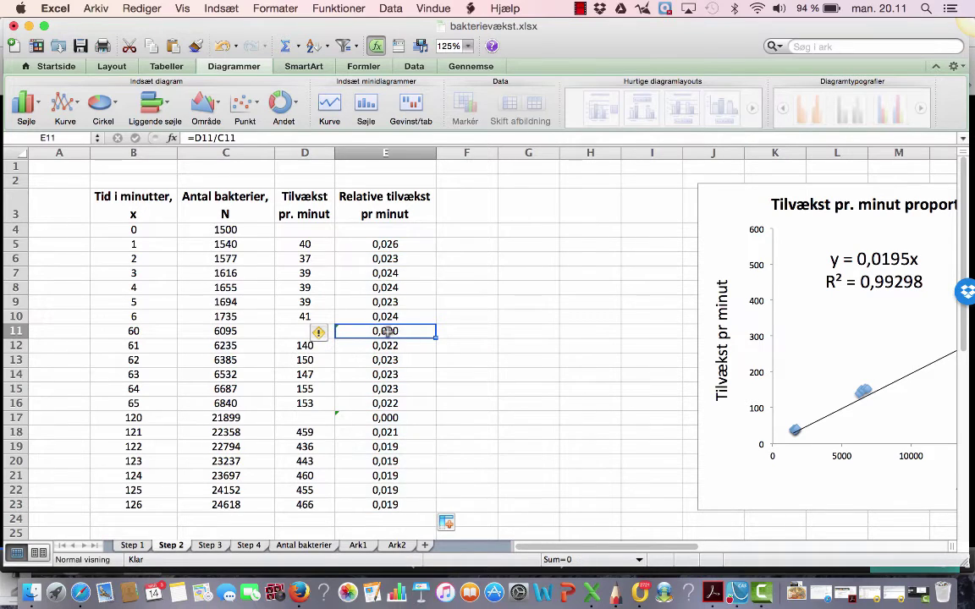
double_click(388, 330)
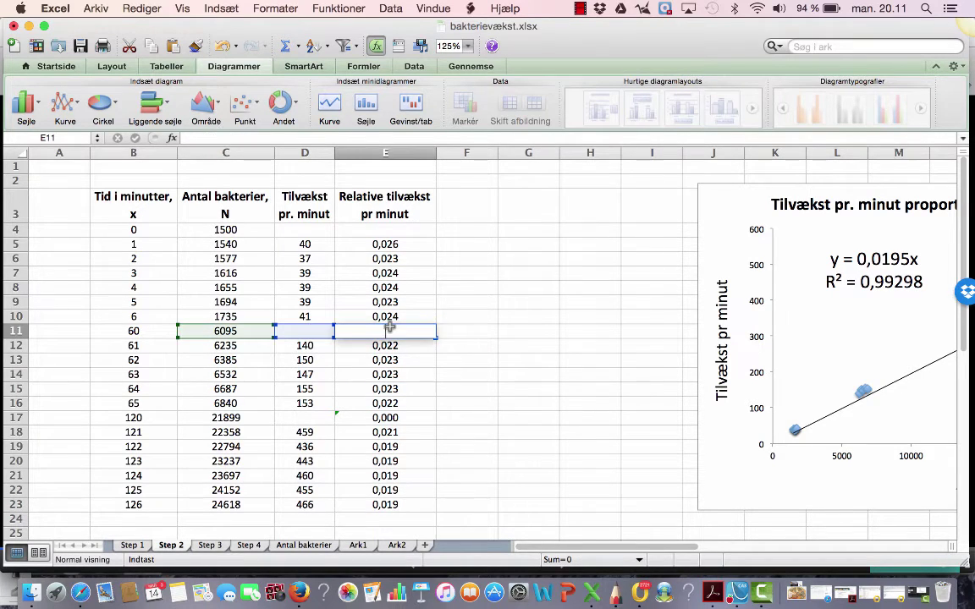
left_click(389, 419)
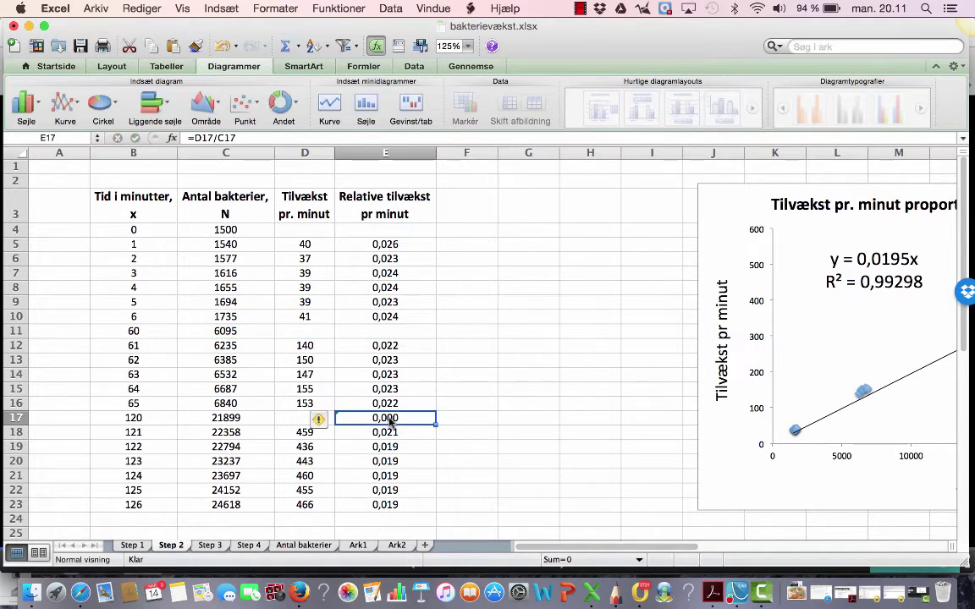
key("BackSpace")
left_click(533, 305)
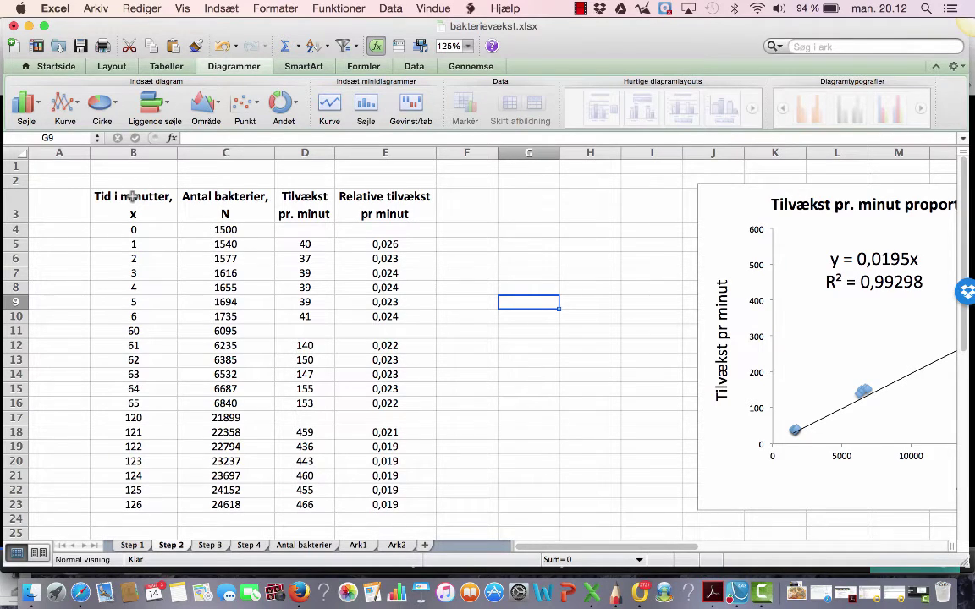
- Insert a markers-only scatter chart of B3:B23 and E3:E23, place it beside the table and enlarge it to span rows 3 to 23
left_click_drag(133, 196, 149, 495)
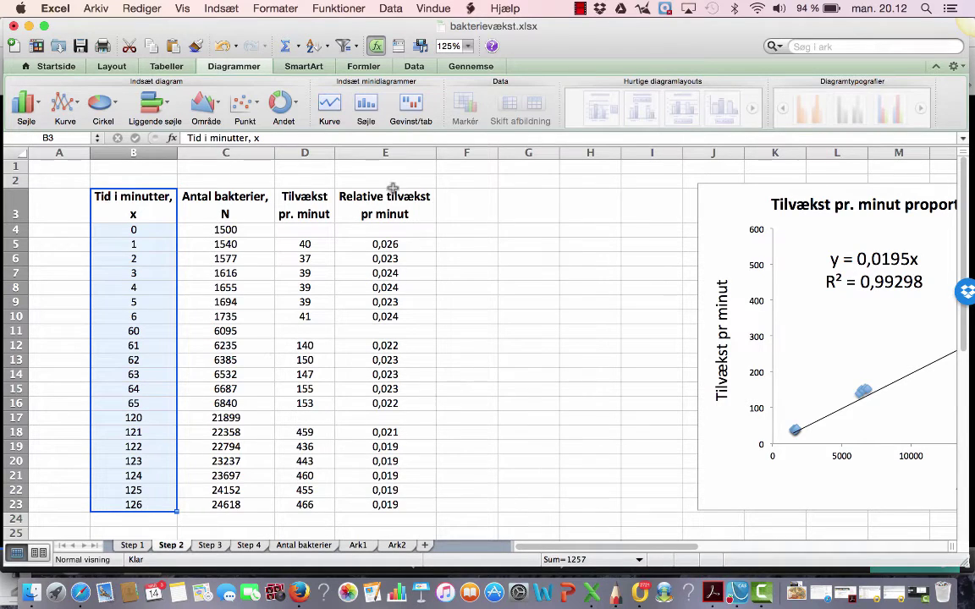
left_click_drag(385, 203, 384, 503)
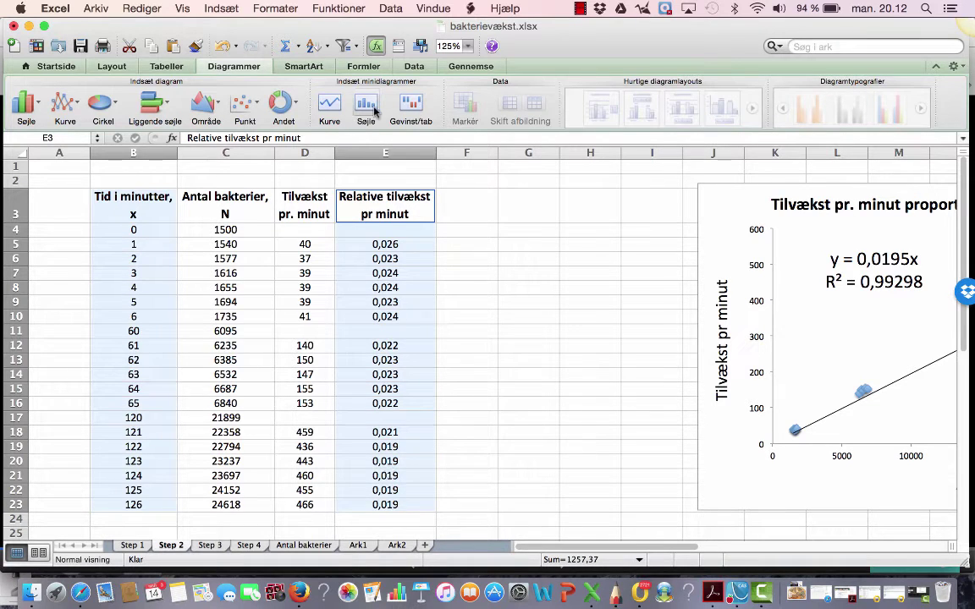
left_click(240, 101)
left_click(167, 187)
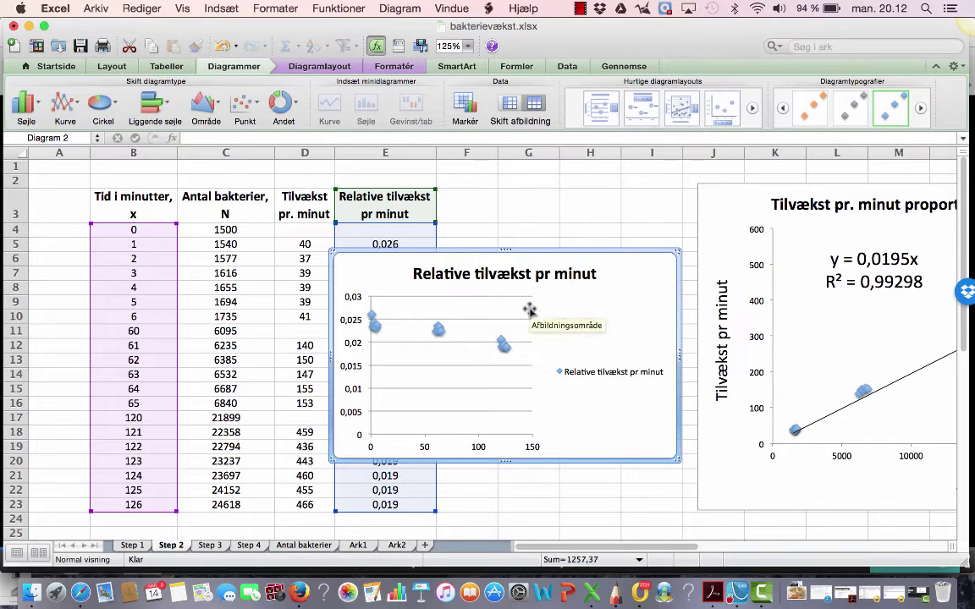
left_click_drag(439, 252, 536, 185)
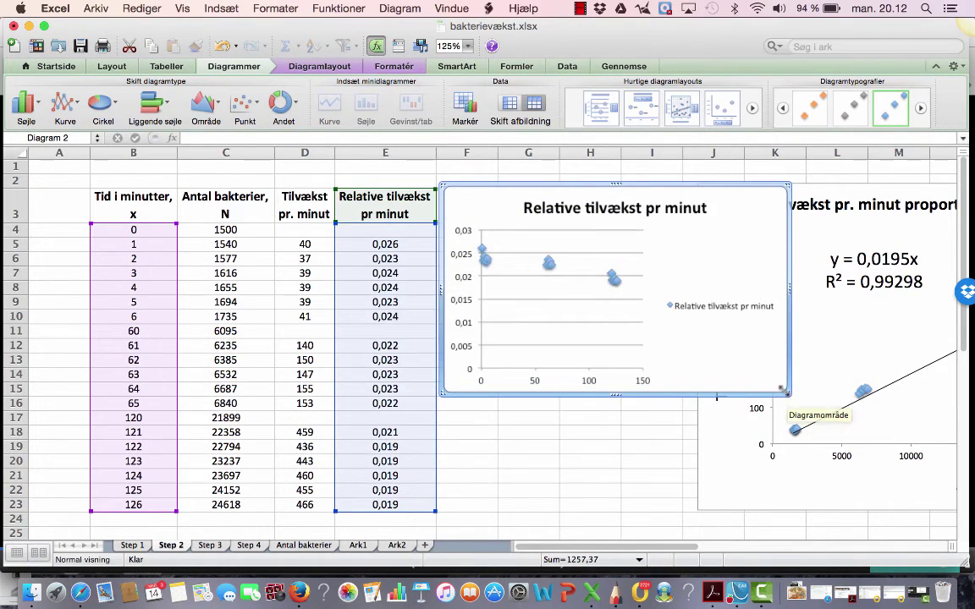
left_click_drag(781, 388, 896, 419)
scroll(746, 498, "up", 5)
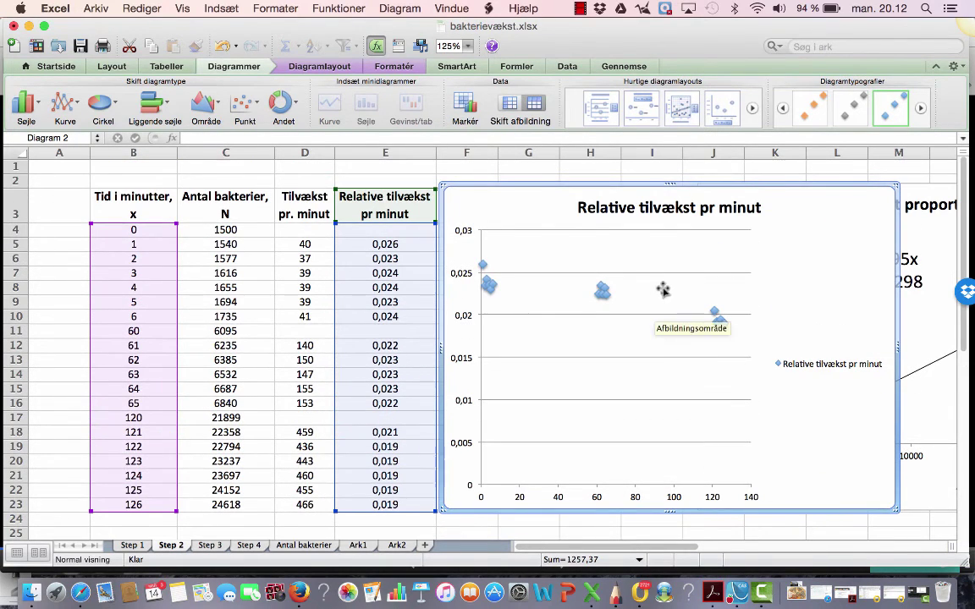
- Delete the horizontal gridlines and the legend from the relative growth chart
right_click(661, 274)
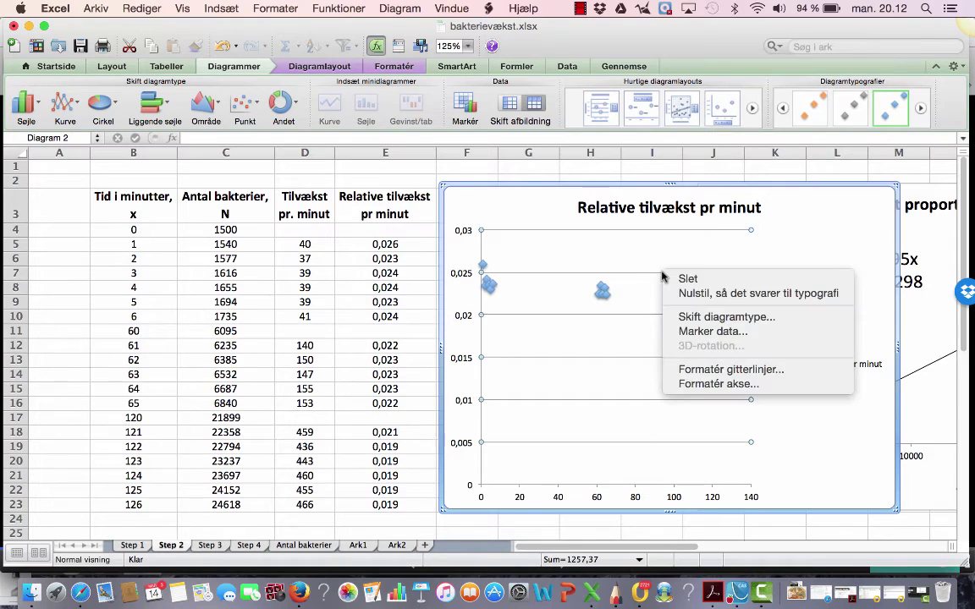
left_click(687, 278)
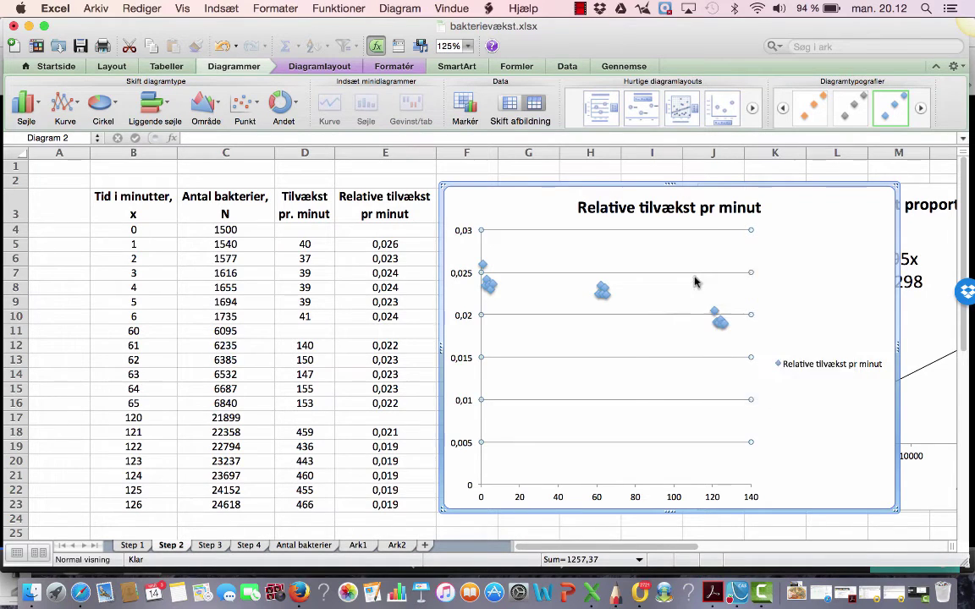
left_click(825, 365)
key("Delete")
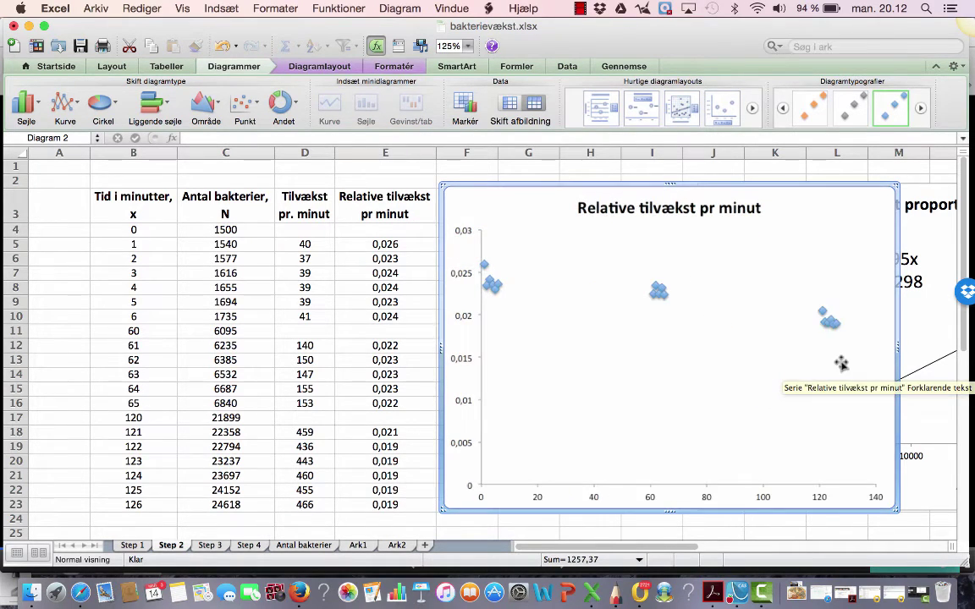
right_click(657, 293)
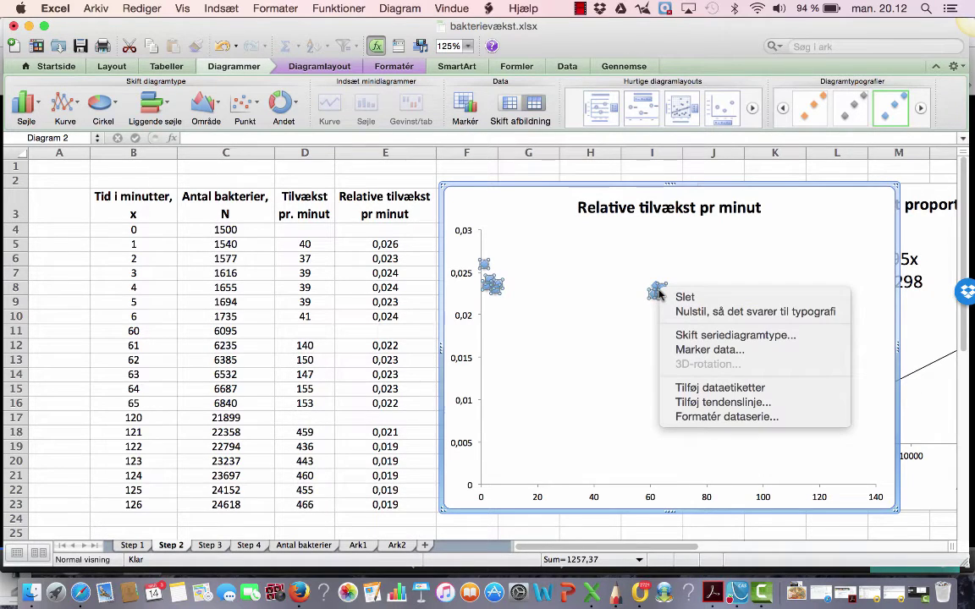
left_click(706, 391)
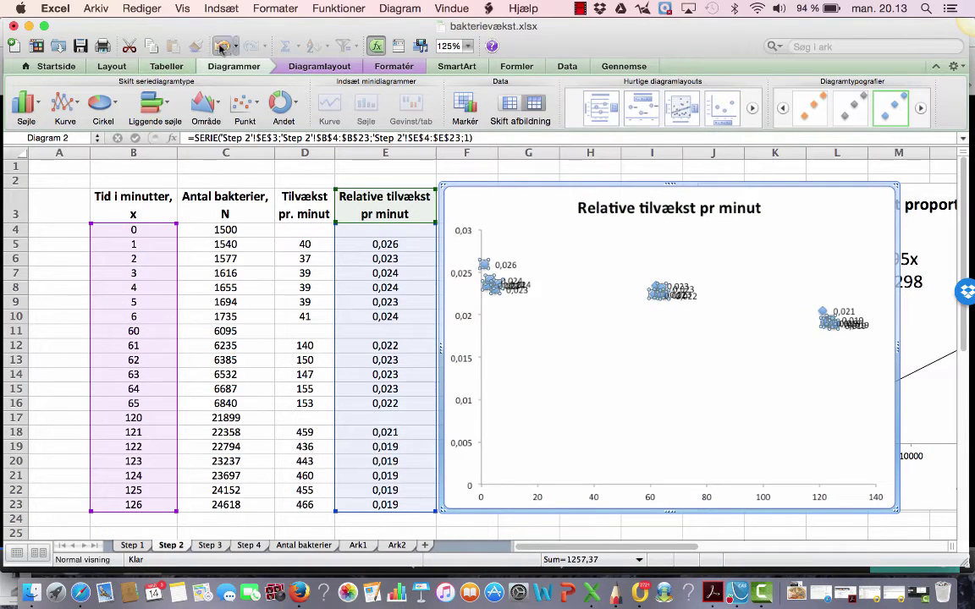
left_click(220, 48)
- Add a linear trendline to the relative growth points with equation and R-squared value shown, and move its label to the empty area below the line
right_click(653, 290)
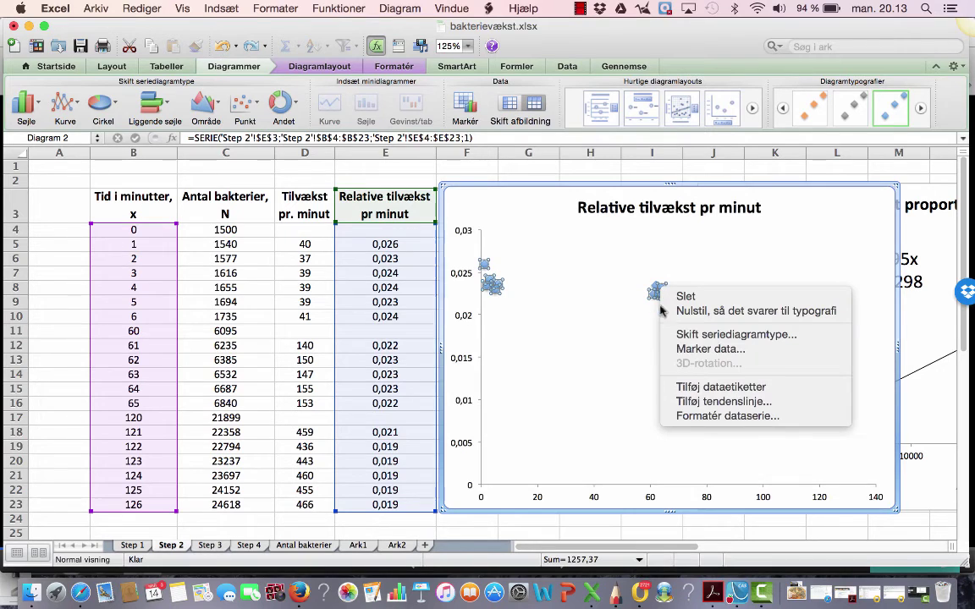
left_click(724, 403)
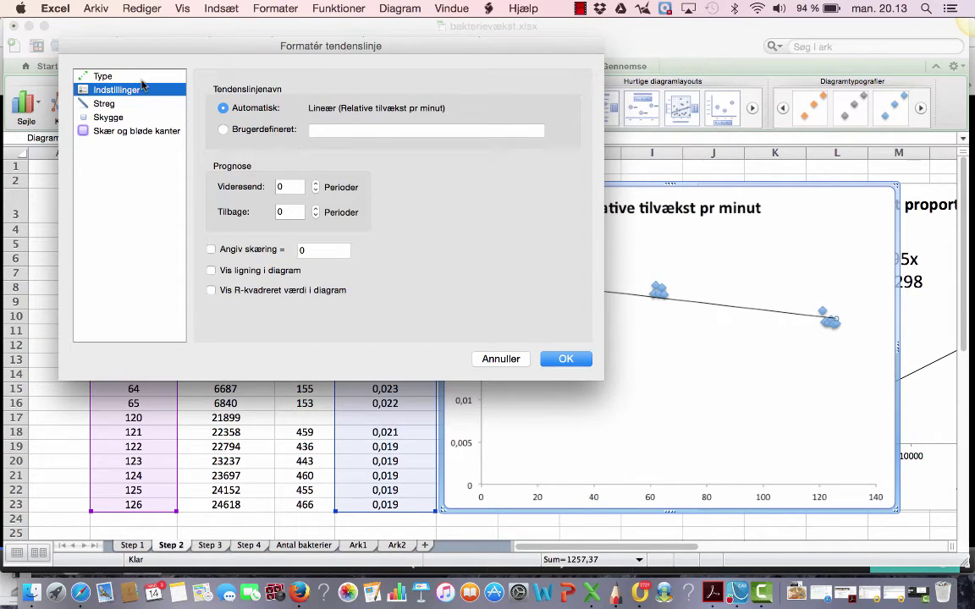
left_click(104, 77)
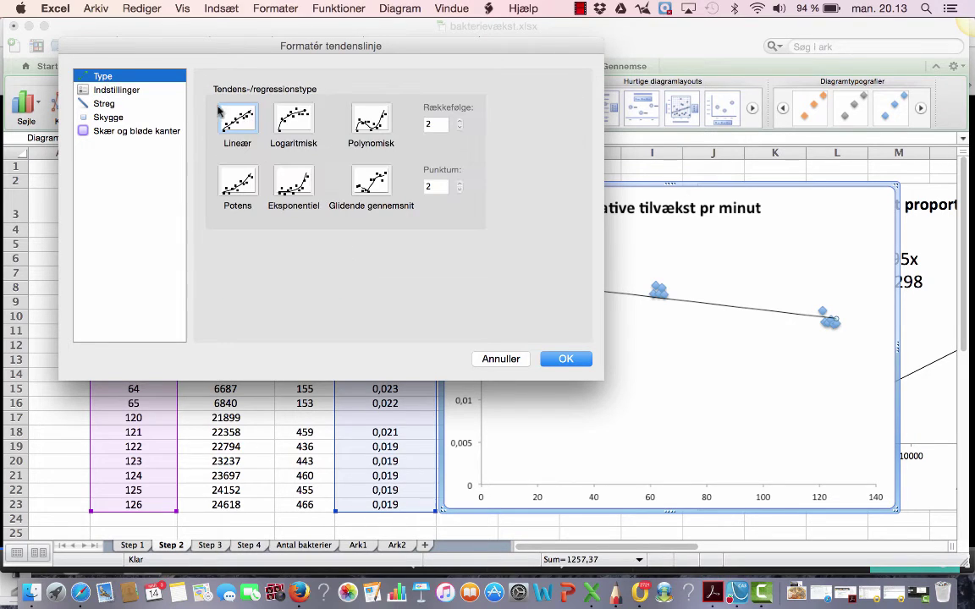
left_click(116, 90)
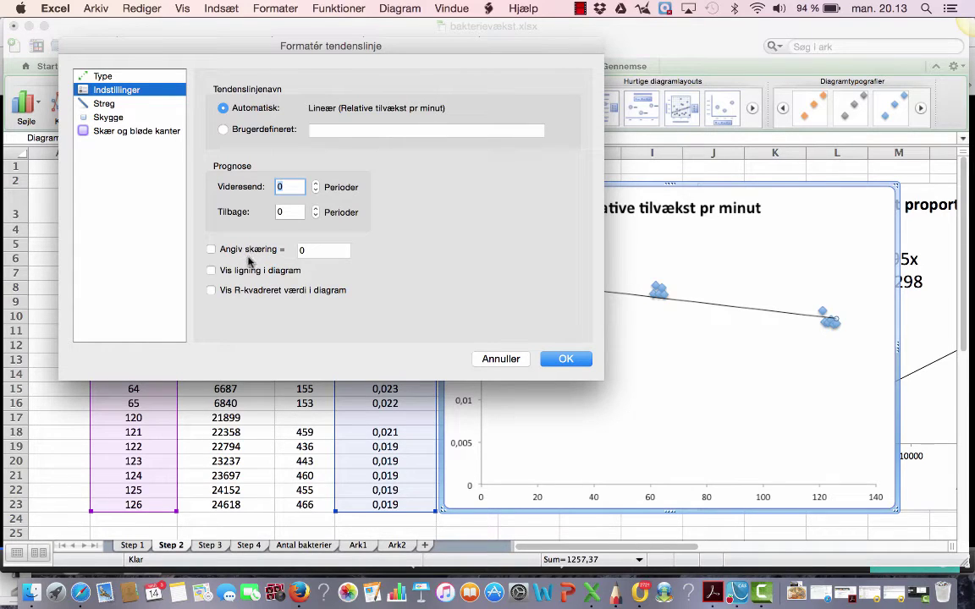
left_click(211, 271)
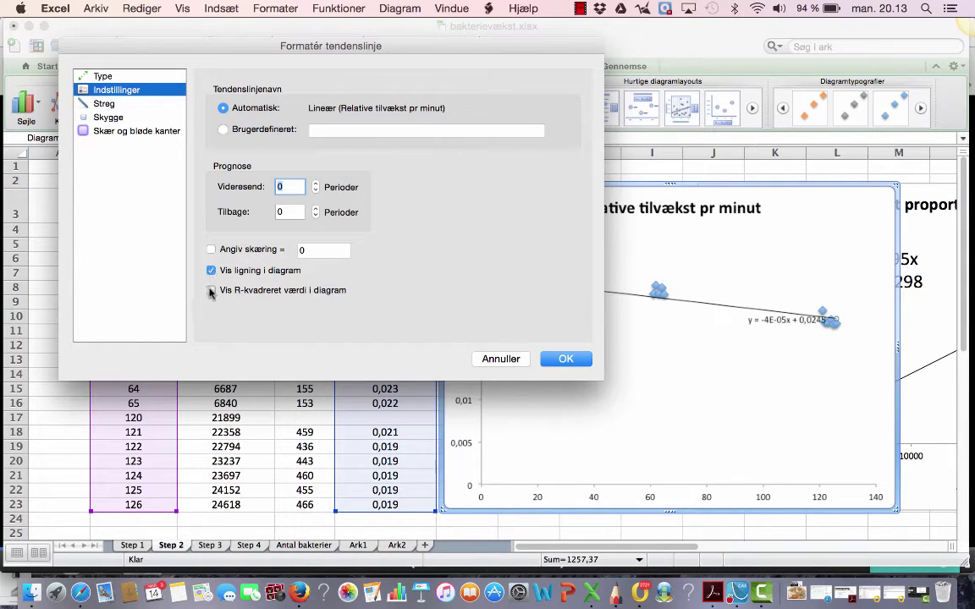
left_click(211, 291)
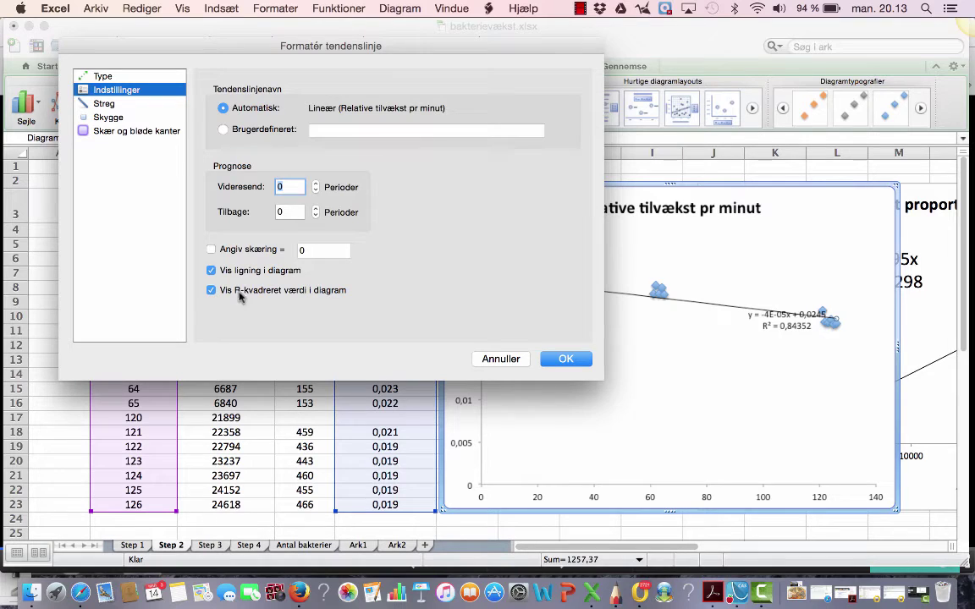
left_click(566, 359)
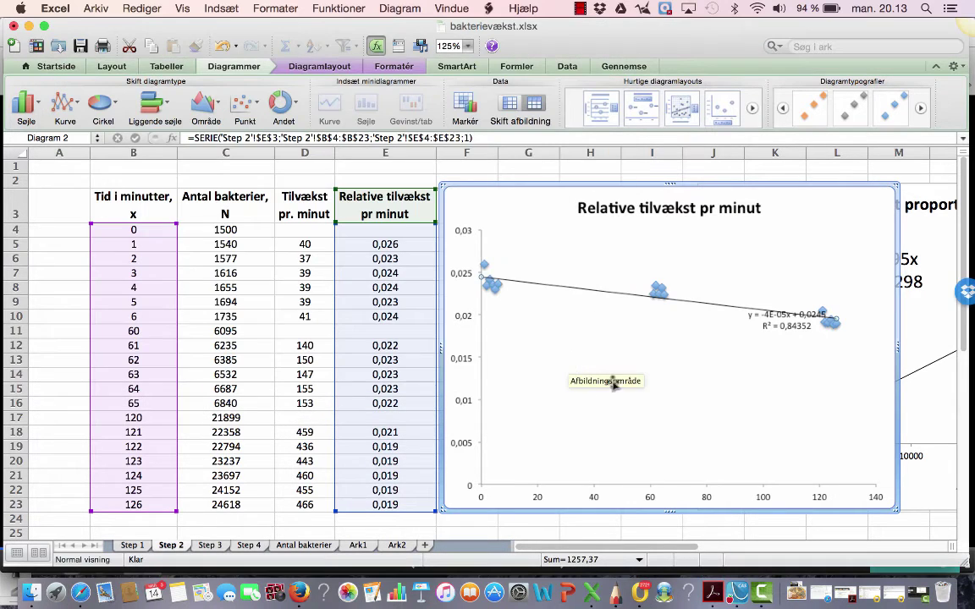
left_click_drag(748, 320, 612, 362)
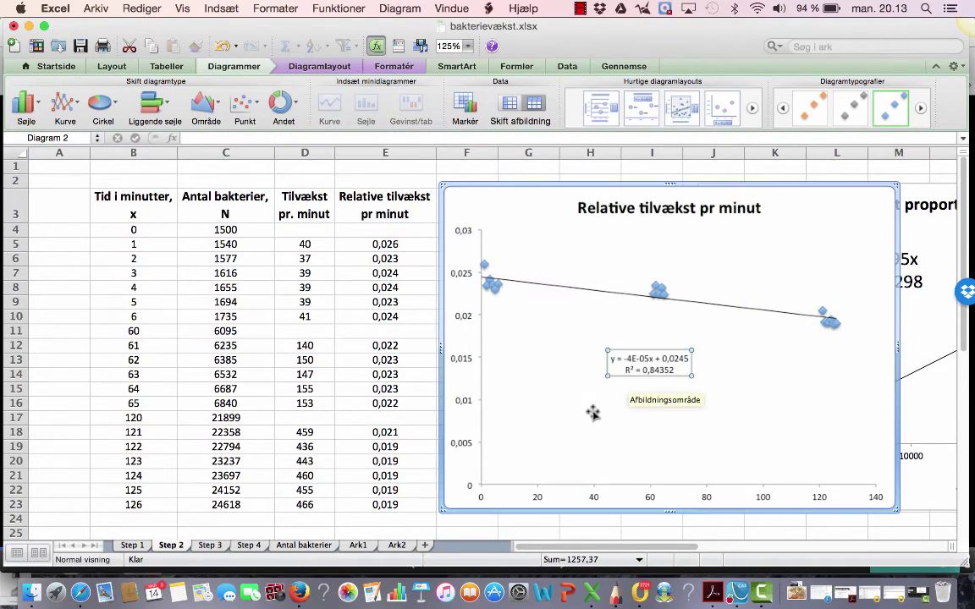